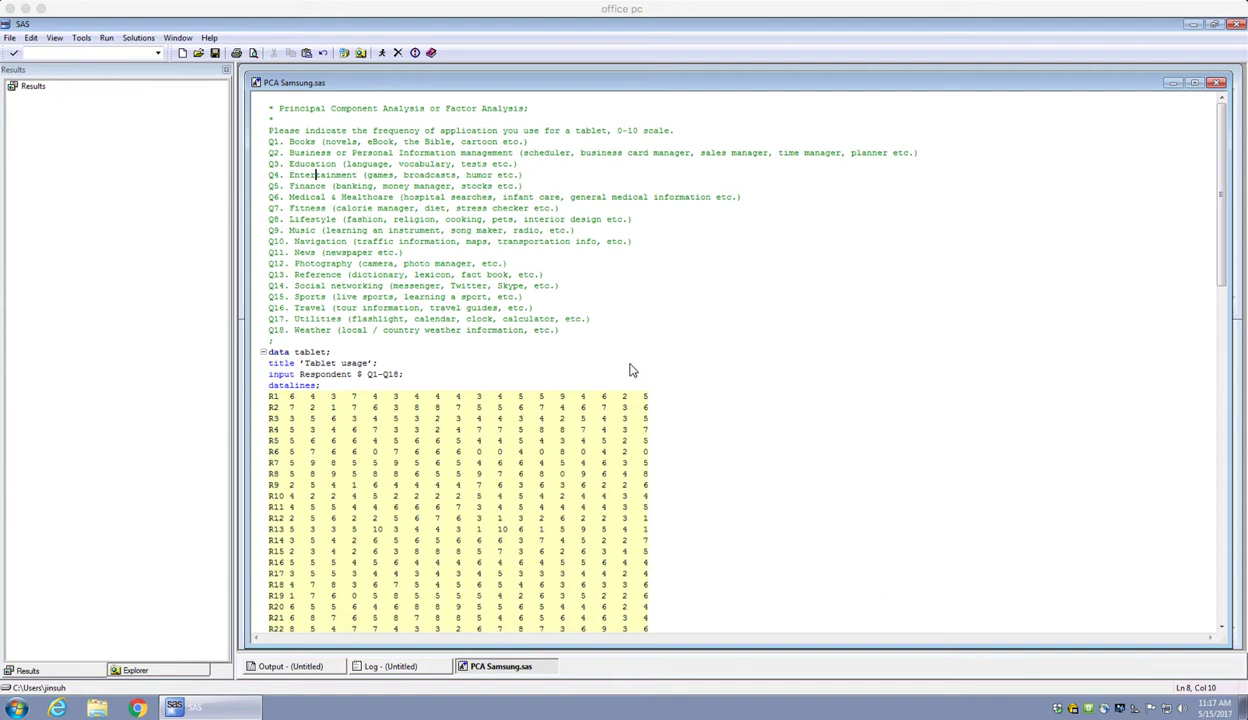
Step: Review the list of survey questions Q1 to Q18 in the opening comment of the PCA Samsung program
click(607, 330)
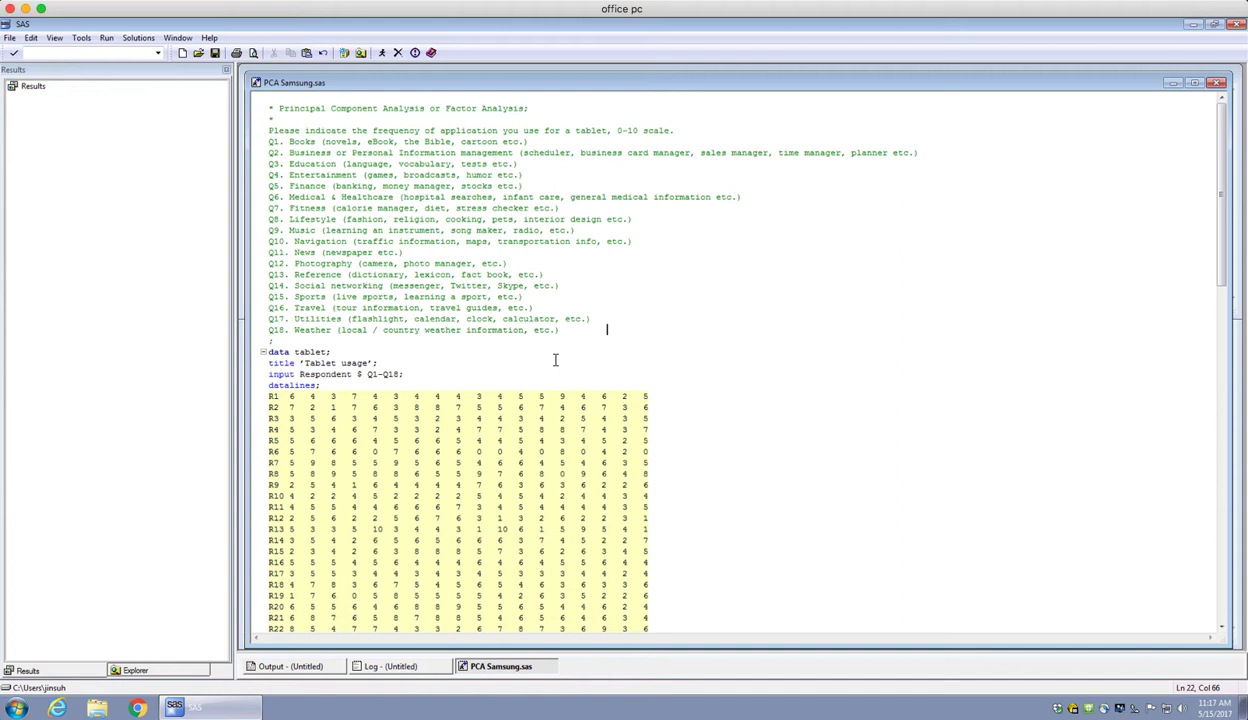
click(565, 330)
drag(565, 330, 267, 141)
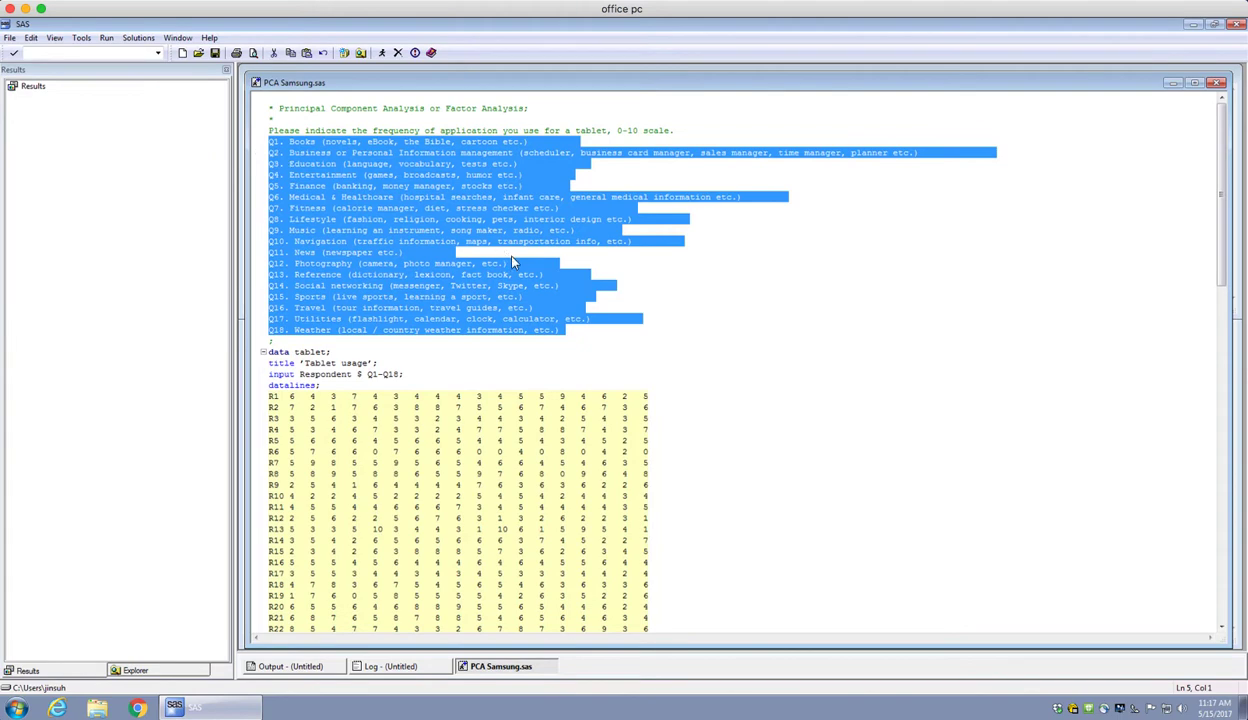
click(451, 252)
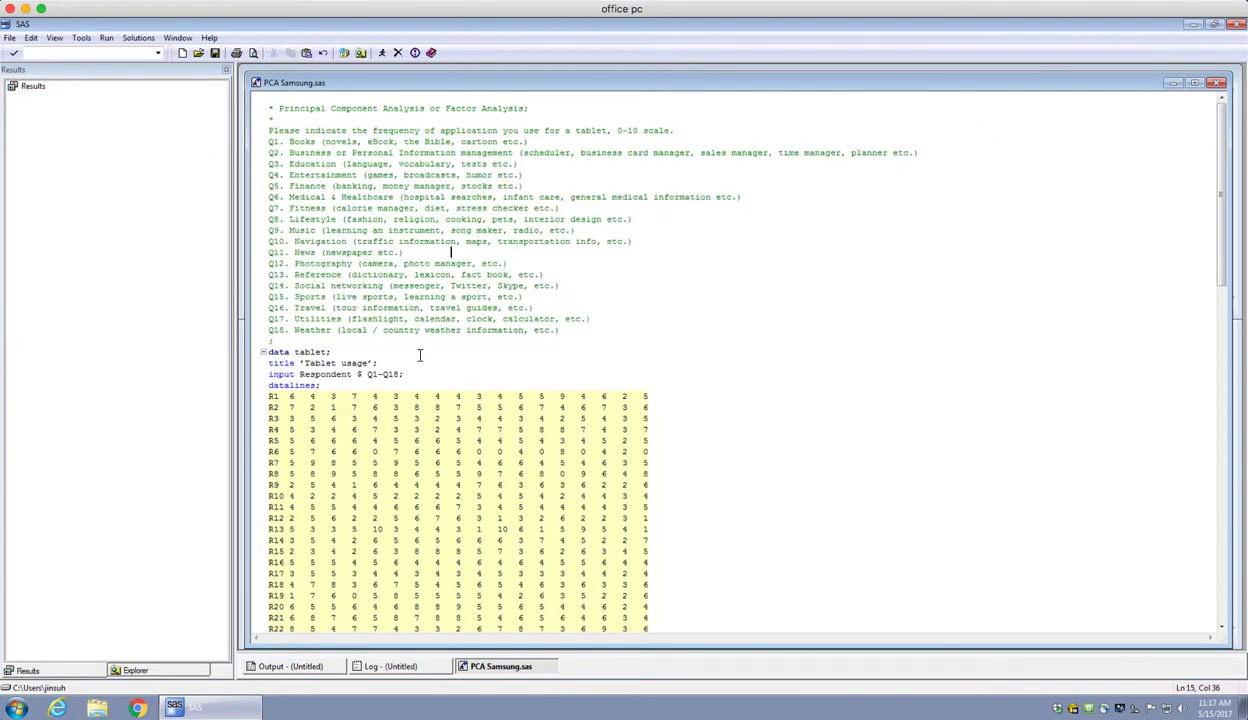
click(305, 152)
double_click(316, 163)
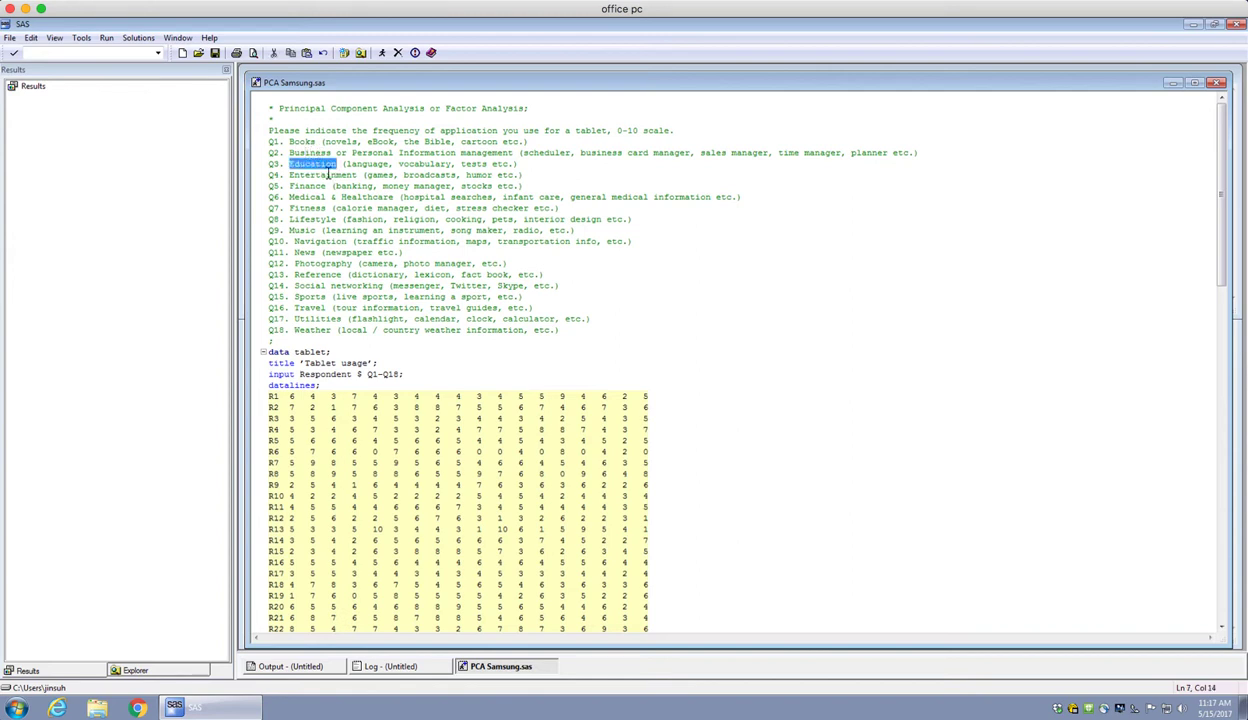
double_click(322, 175)
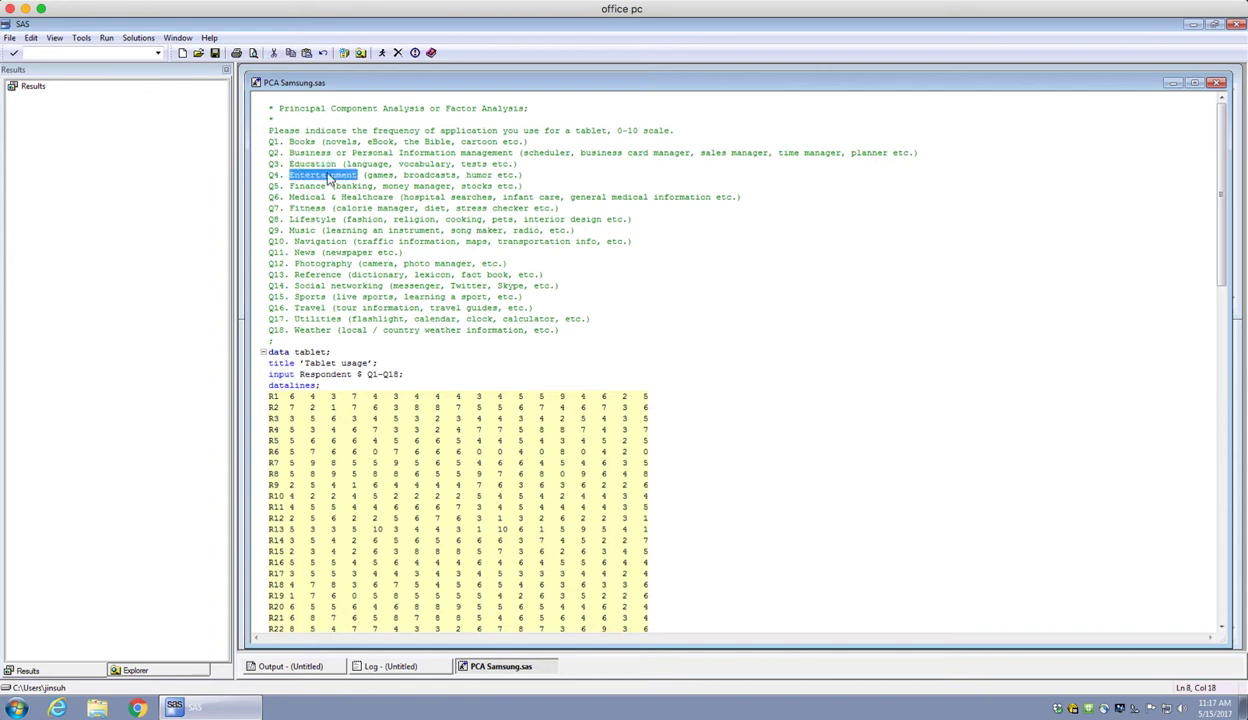
double_click(316, 319)
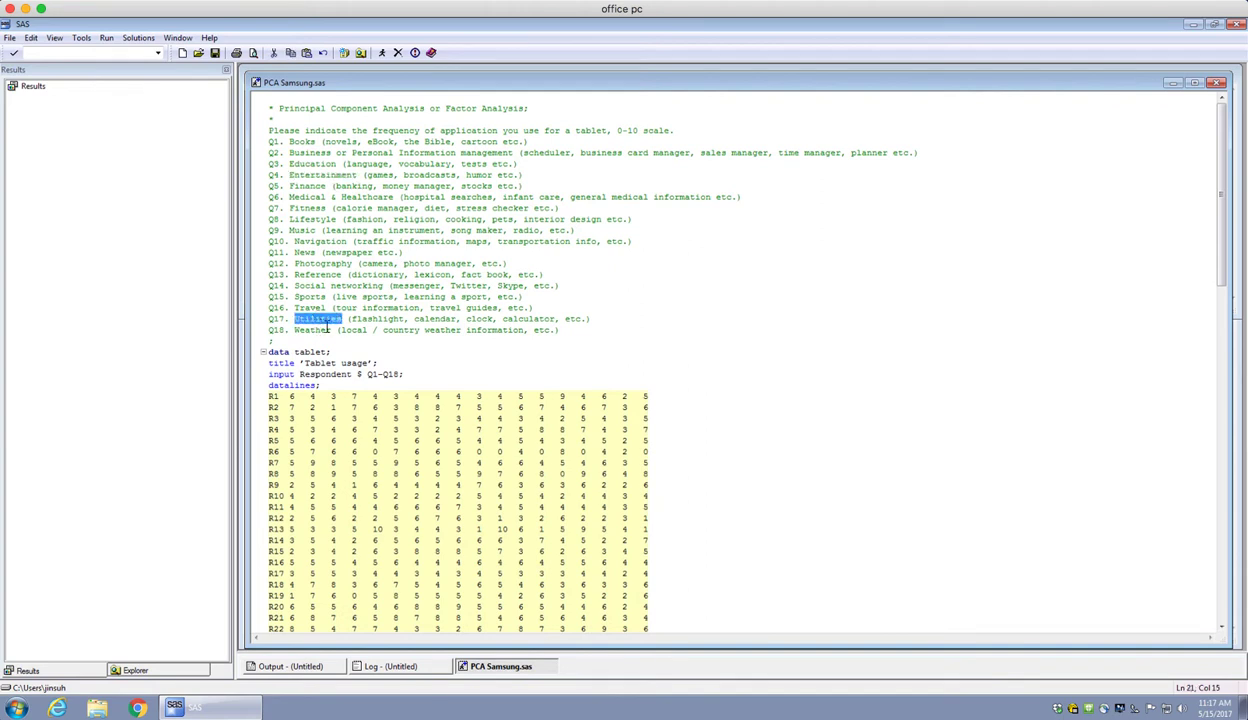
double_click(313, 330)
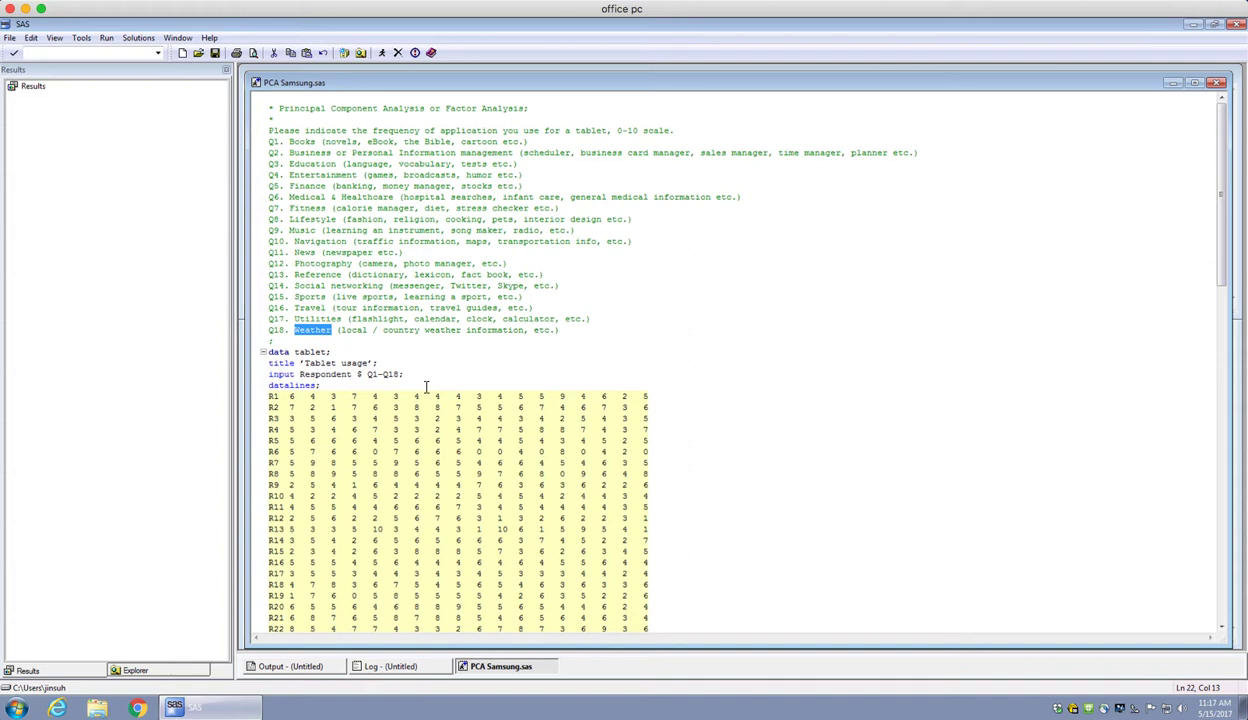
Step: Look over the input statement and the respondent data rows down to the end of the program
click(331, 374)
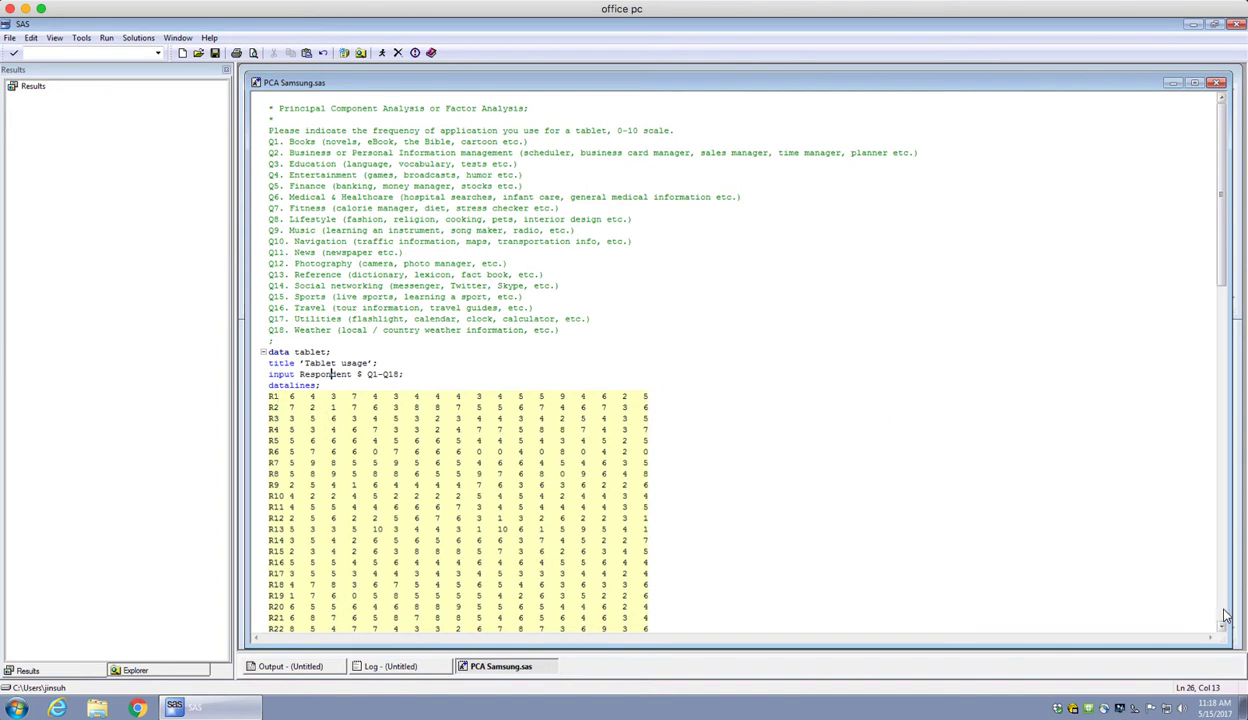
scroll(1226, 616, down, 20)
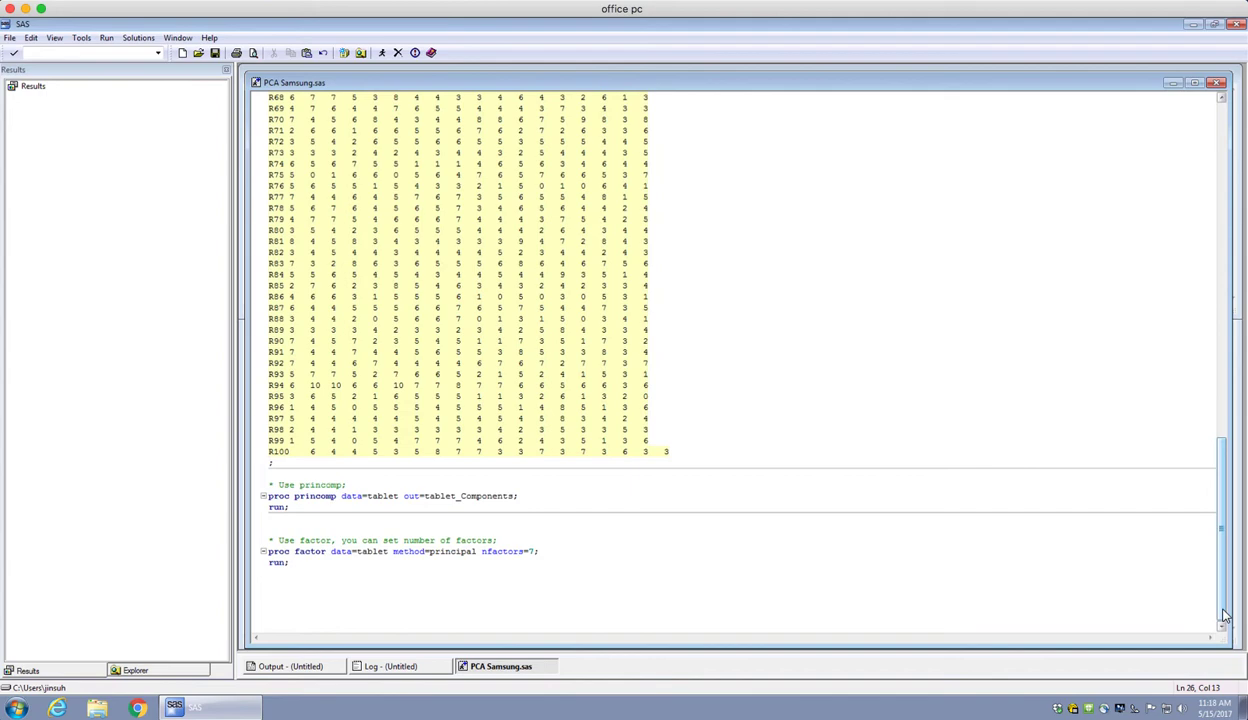
drag(1220, 563, 1228, 207)
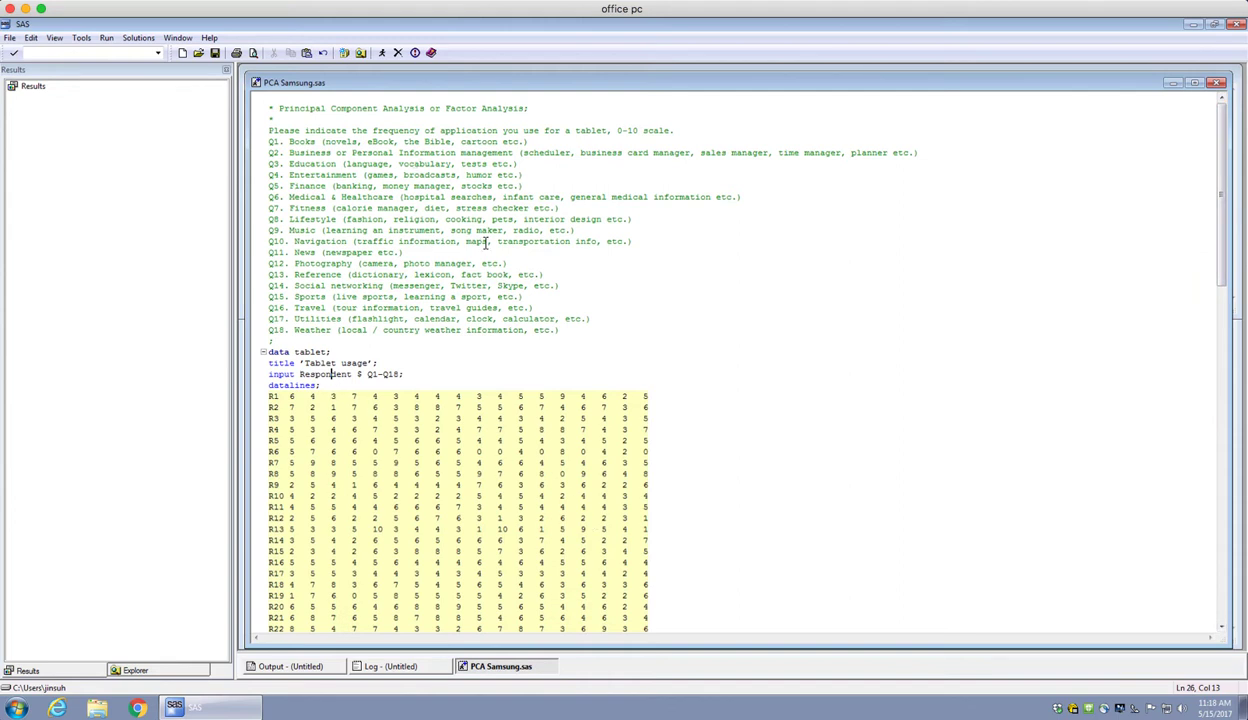
Step: Examine the 0-10 rating scale and individual ratings in the data rows, including the Q5 Finance answers of respondents R6 and R13
drag(616, 130, 671, 130)
click(616, 131)
double_click(292, 396)
click(293, 406)
double_click(292, 396)
click(327, 418)
click(373, 453)
double_click(373, 453)
click(373, 453)
double_click(300, 186)
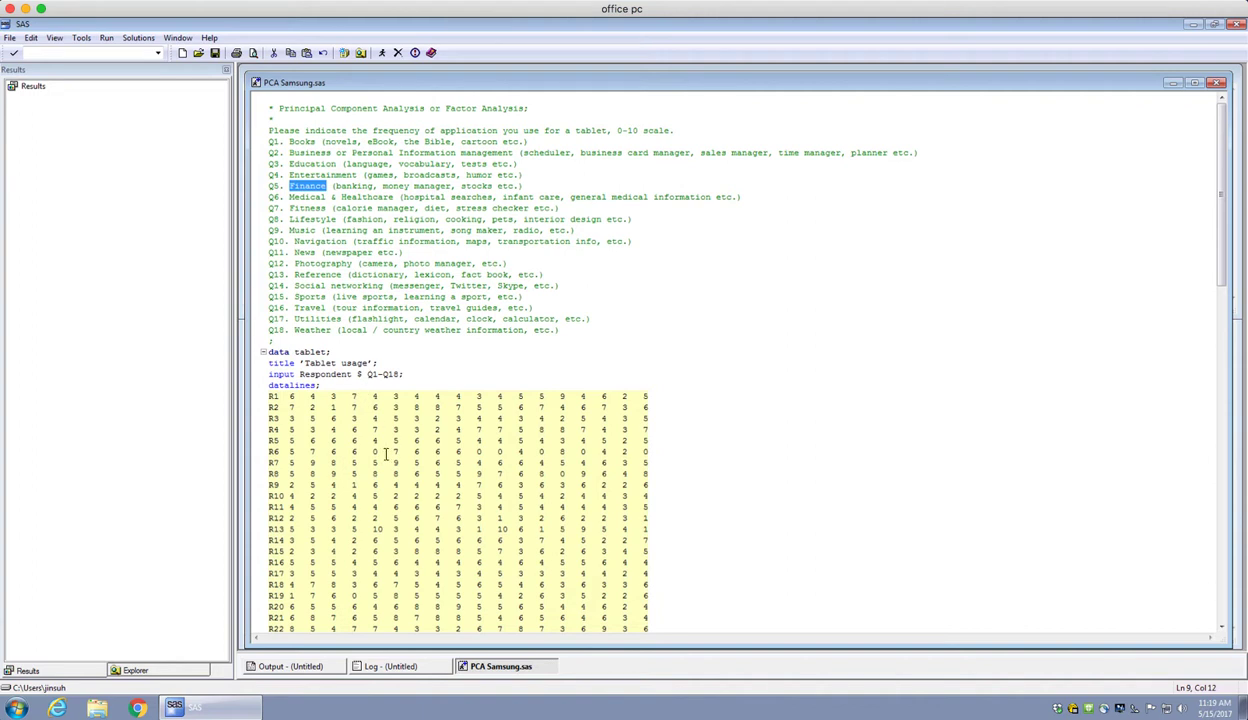
click(376, 528)
double_click(377, 528)
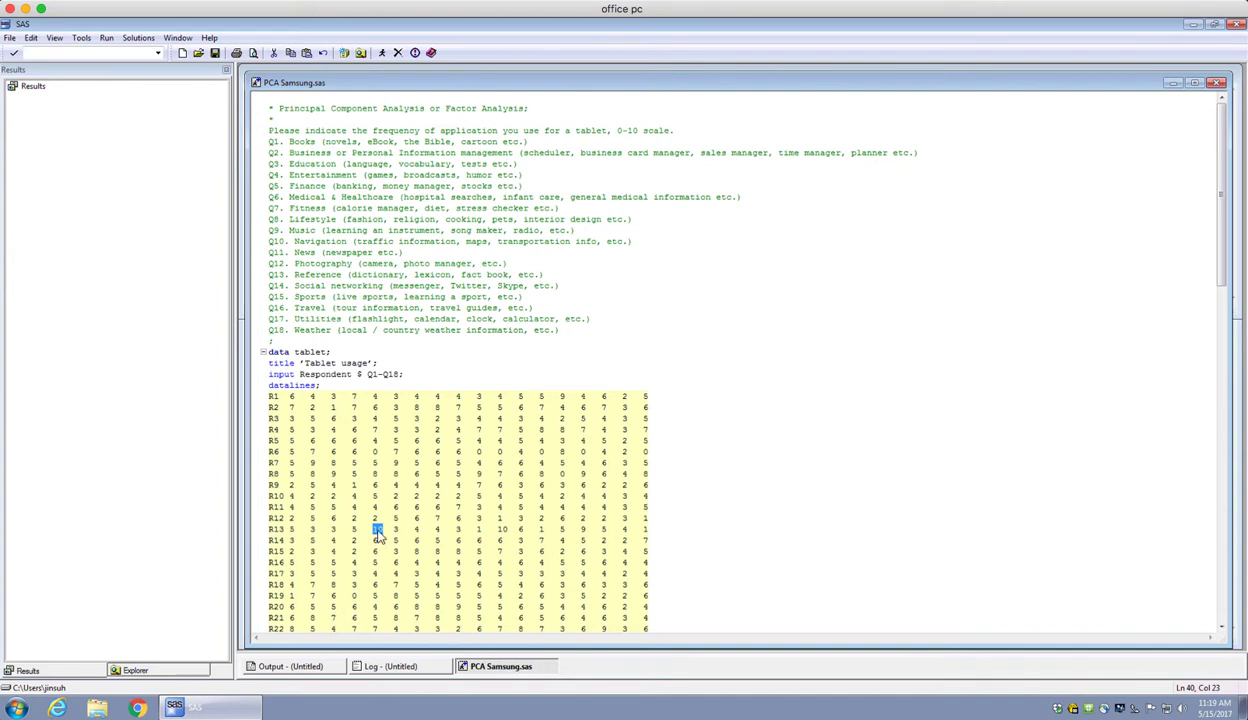
double_click(306, 186)
double_click(377, 528)
click(601, 472)
Step: Examine the proc princomp and proc factor statements below the data, including the method=principal option
click(1224, 607)
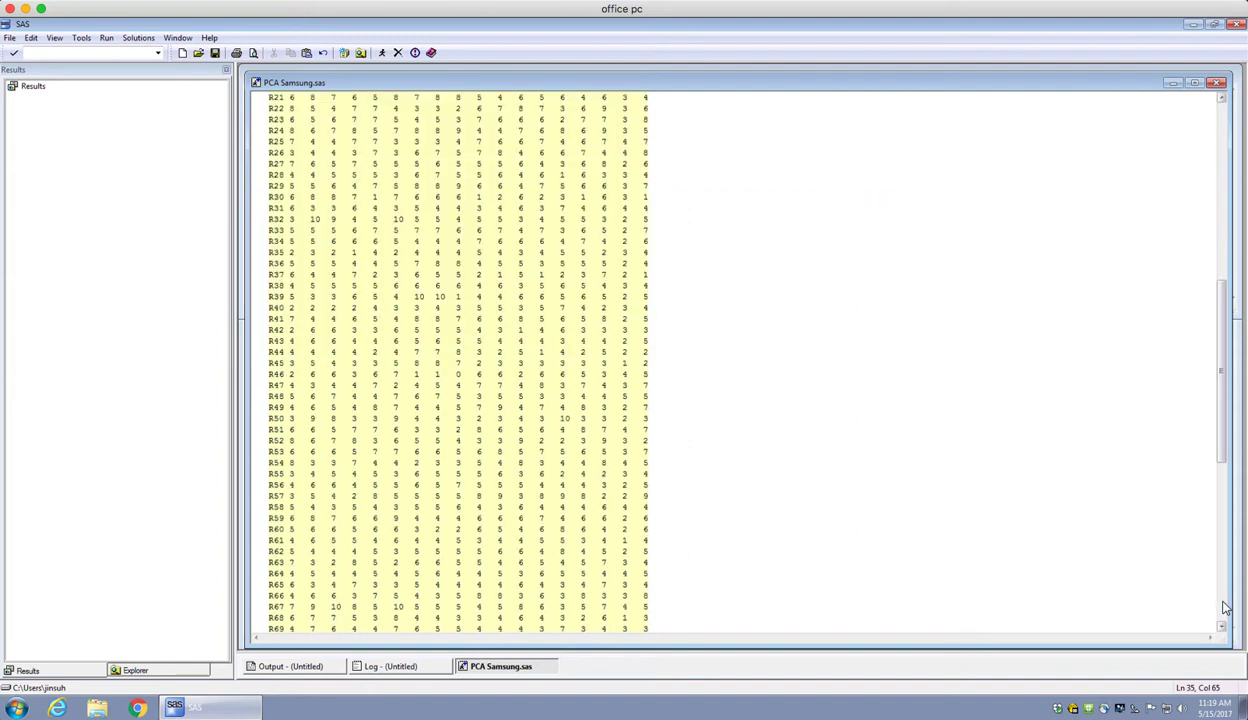
click(1224, 607)
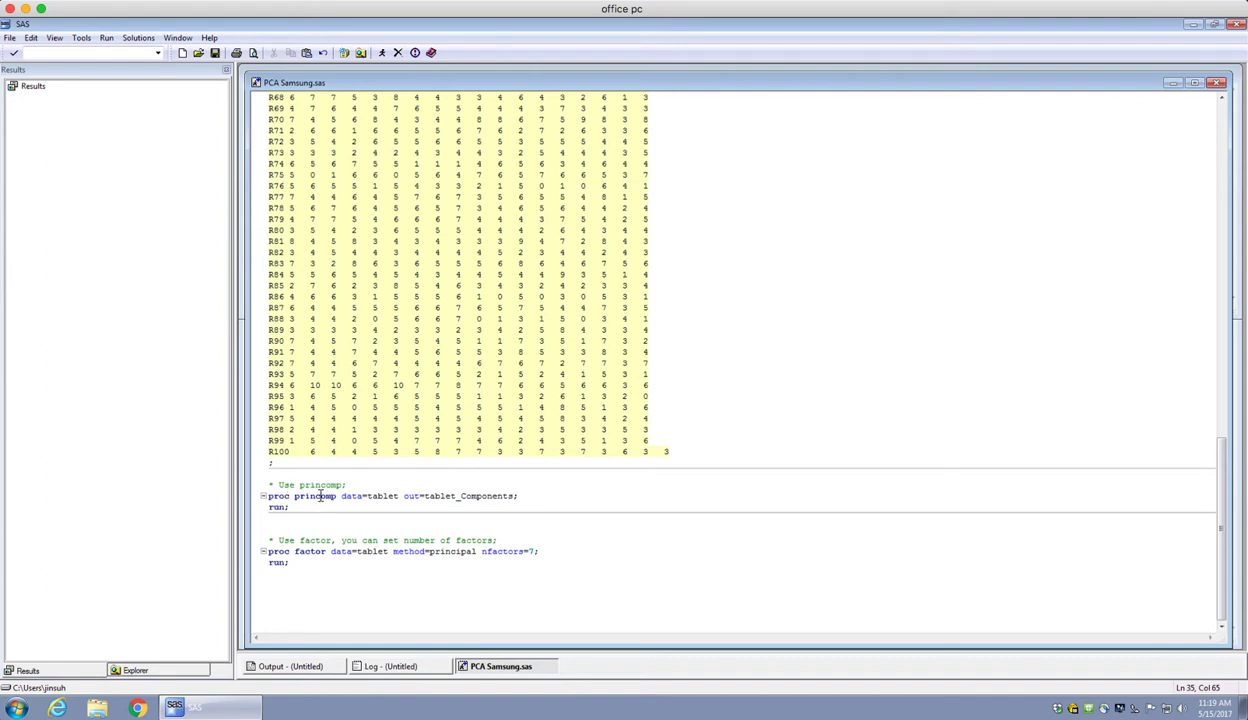
double_click(315, 497)
double_click(313, 552)
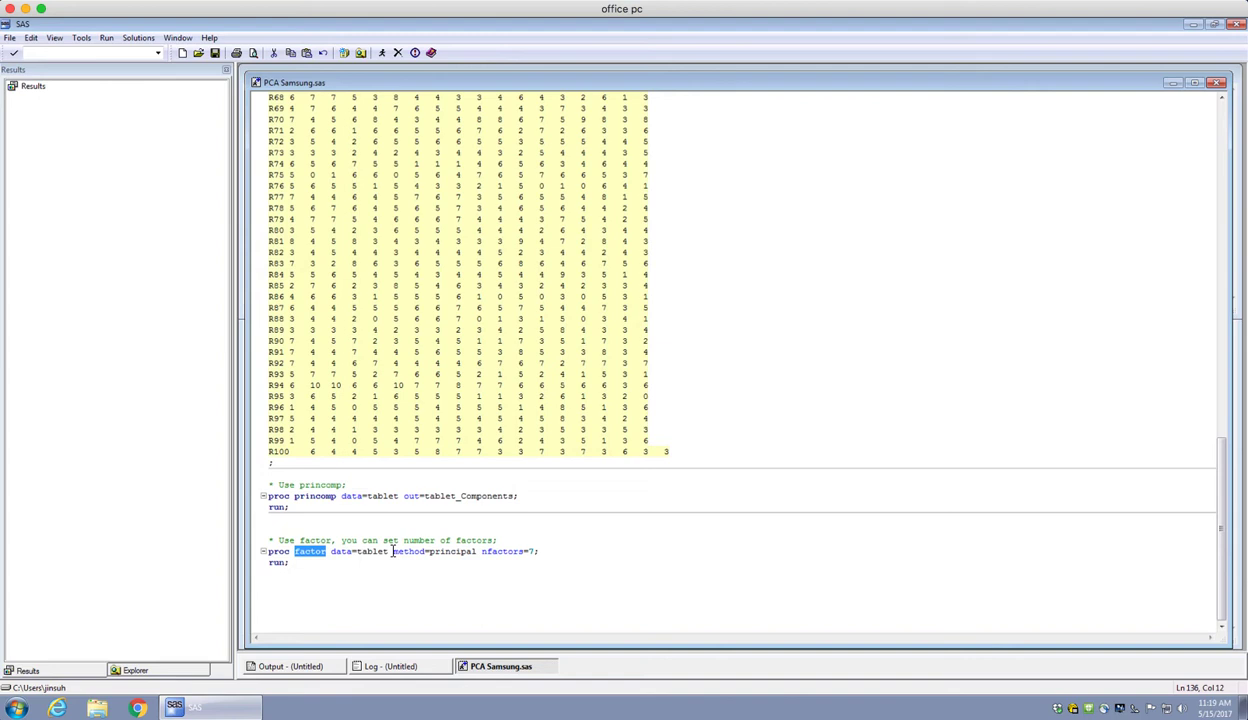
drag(393, 552, 449, 553)
drag(462, 553, 476, 553)
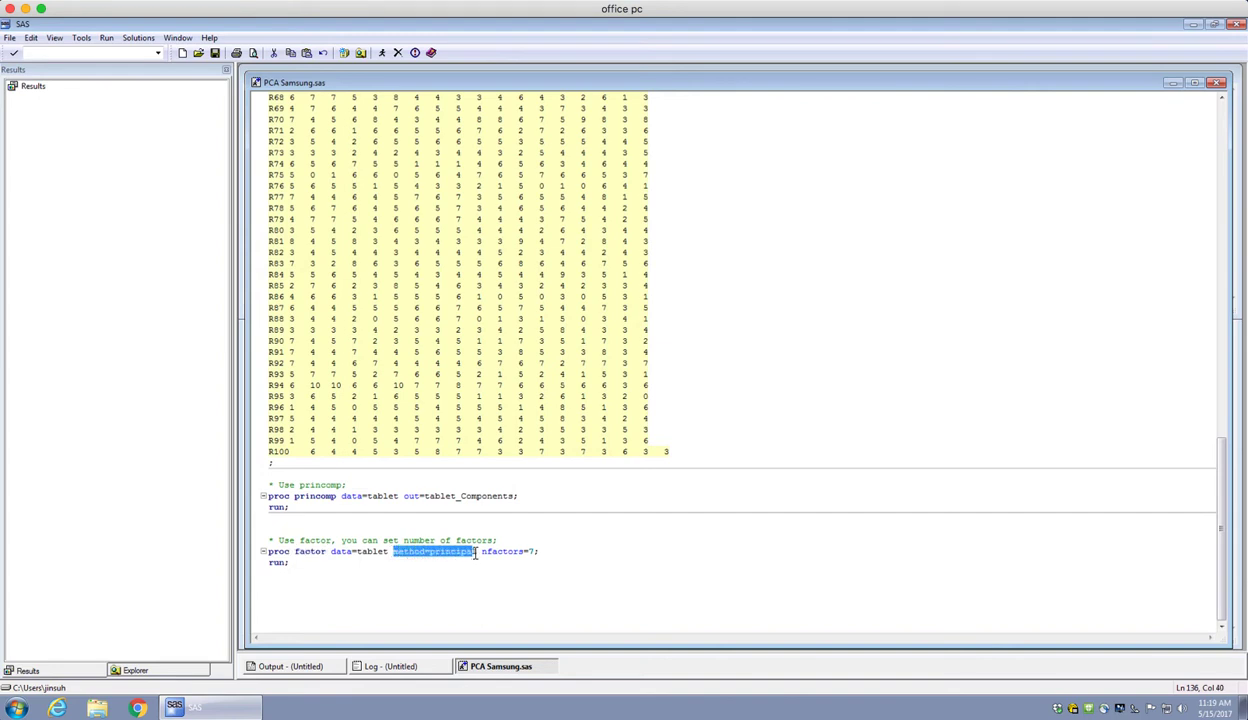
click(466, 564)
double_click(445, 553)
Step: Run only the code from the data tablet step through the run statement that ends proc princomp
click(318, 506)
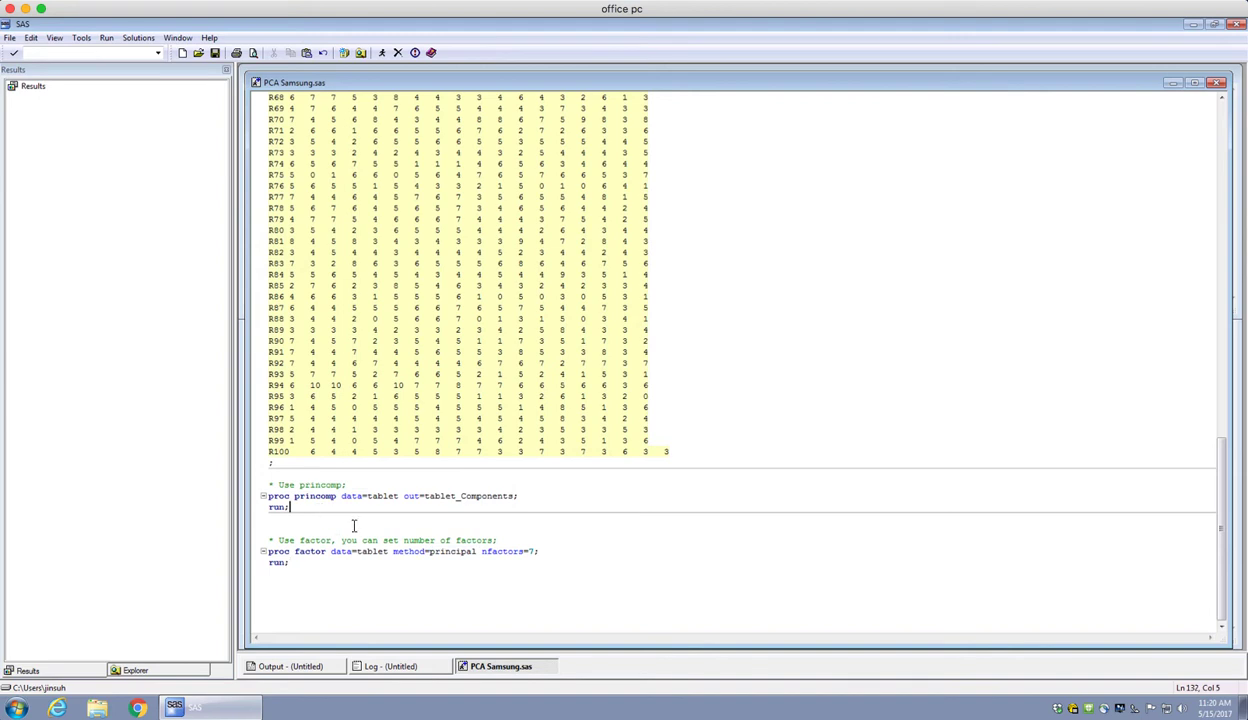
key(shift+Up)
key(shift+Up)
key(shift+Up)
key(shift+Up)
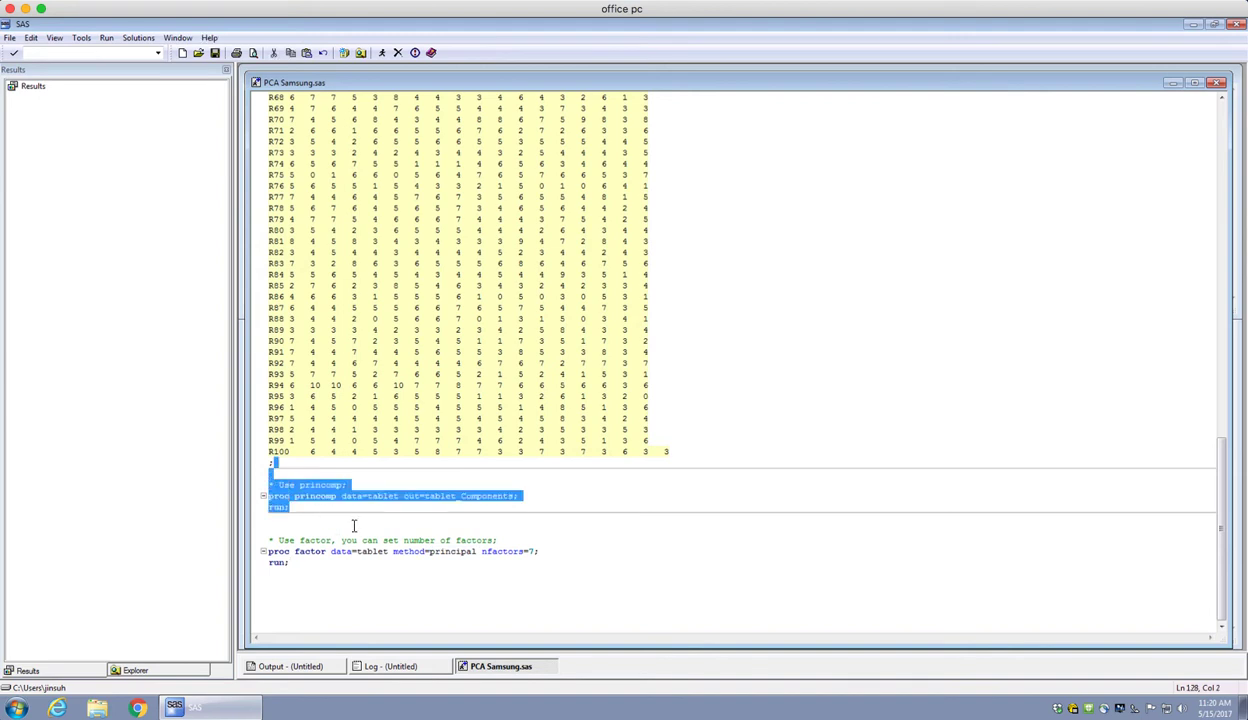
key(shift+Up)
key(shift+Up)
key(shift+Up)
key(shift+Up)
key(shift+Up)
key(shift+Up)
key(shift+Up)
key(shift+Up)
key(shift+Up)
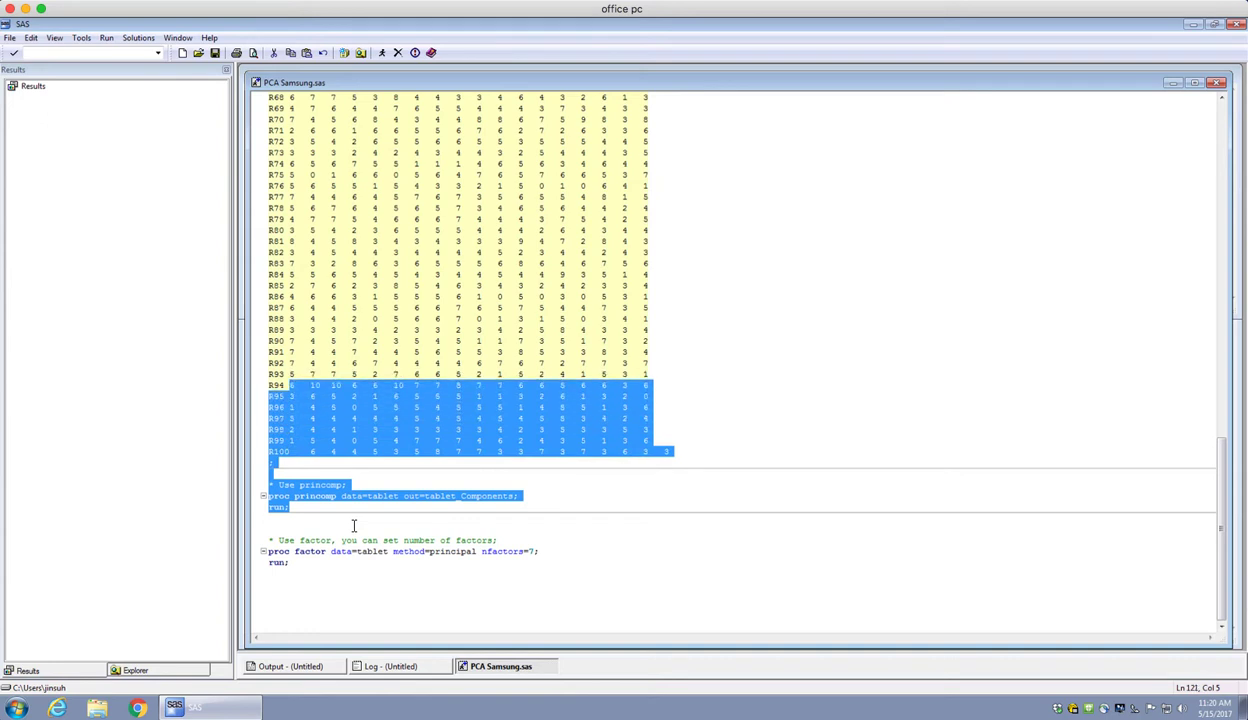
key(shift+Up)
key(shift+Up)
key(shift+Up)
key(shift+Up)
key(shift+Up)
key(shift+Up)
key(shift+Up)
key(shift+Up)
key(shift+Up)
key(shift+Up)
key(shift+Up)
key(shift+Up)
key(shift+Up)
key(shift+Up)
key(shift+Up)
key(shift+Up)
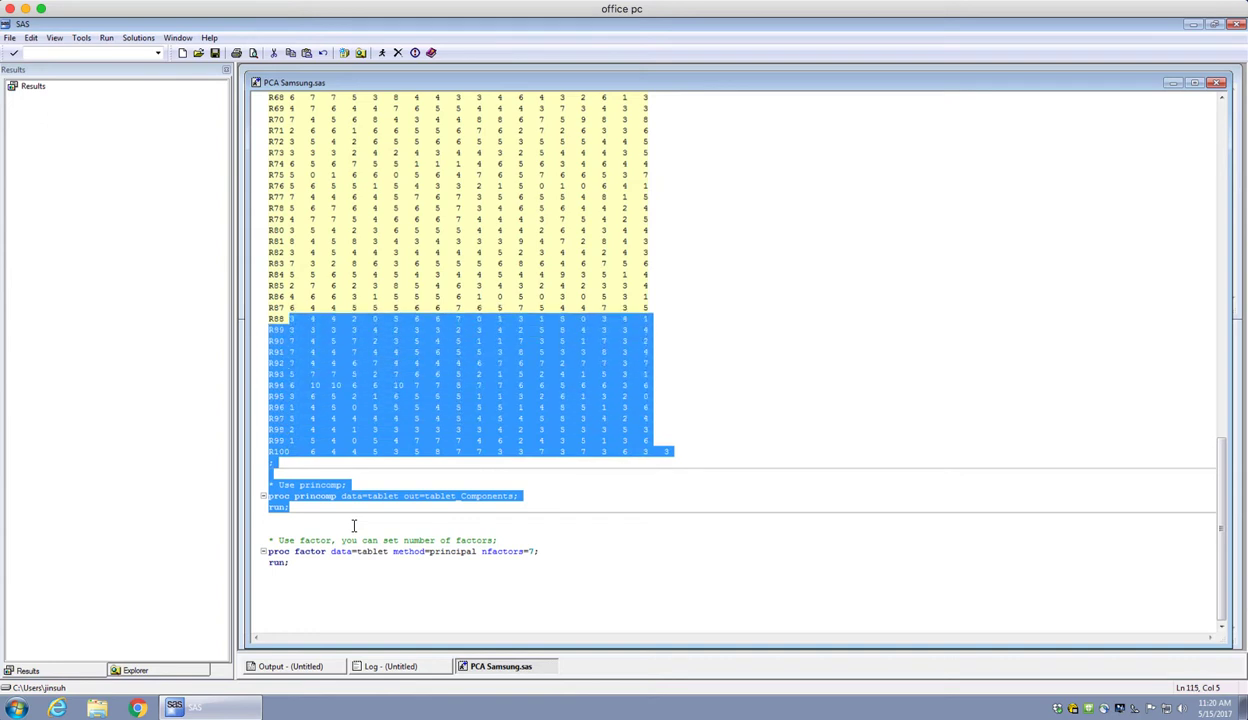
key(shift+Up)
key(shift+Up)
key(shift+Up)
key(shift+Up)
key(shift+Up)
key(shift+Up)
key(shift+Up)
key(shift+Up)
key(shift+Up)
key(shift+Up)
key(shift+Up)
key(shift+Up)
key(shift+Up)
key(shift+Up)
key(shift+Up)
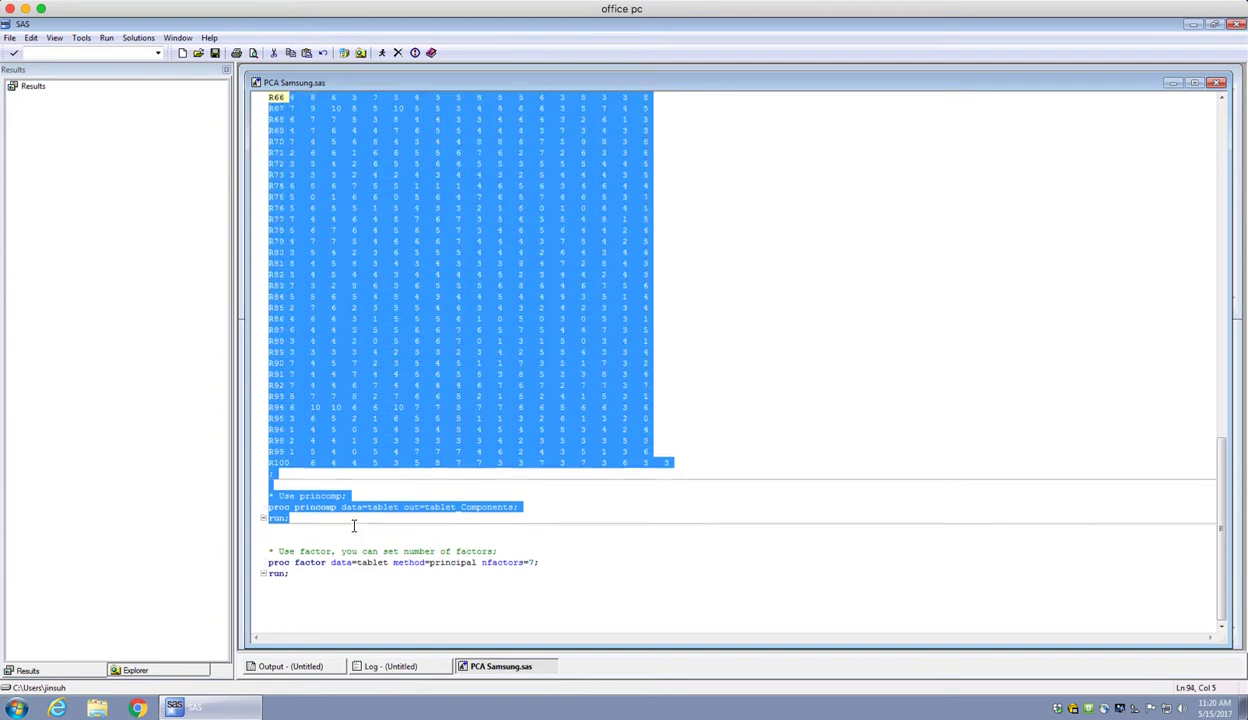
key(shift+Up)
key(shift+Up)
key(shift+Up)
key(shift+Up)
key(shift+Up)
key(shift+Up)
key(shift+Up)
key(shift+Up)
key(shift+Up)
key(shift+Up)
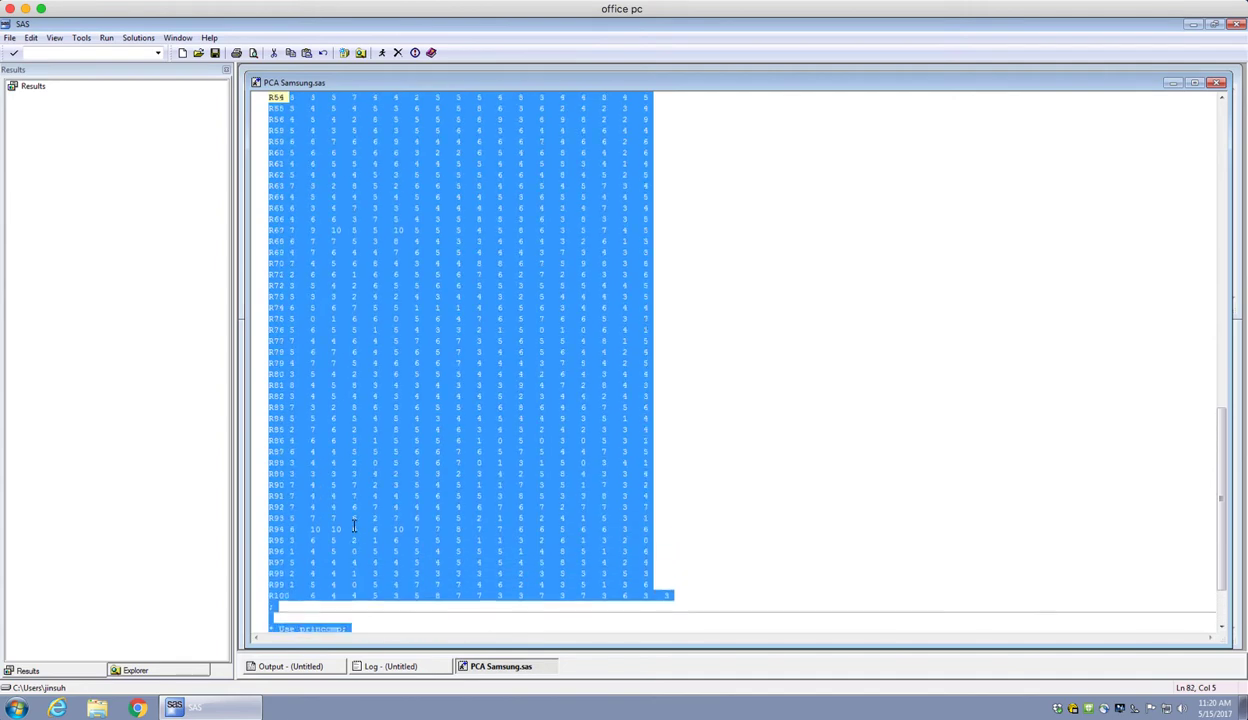
key(shift+Up)
key(shift+Up)
key(shift+Up)
key(shift+Up)
key(shift+Up)
key(shift+Up)
key(shift+Up)
key(shift+Up)
key(shift+Up)
key(shift+Up)
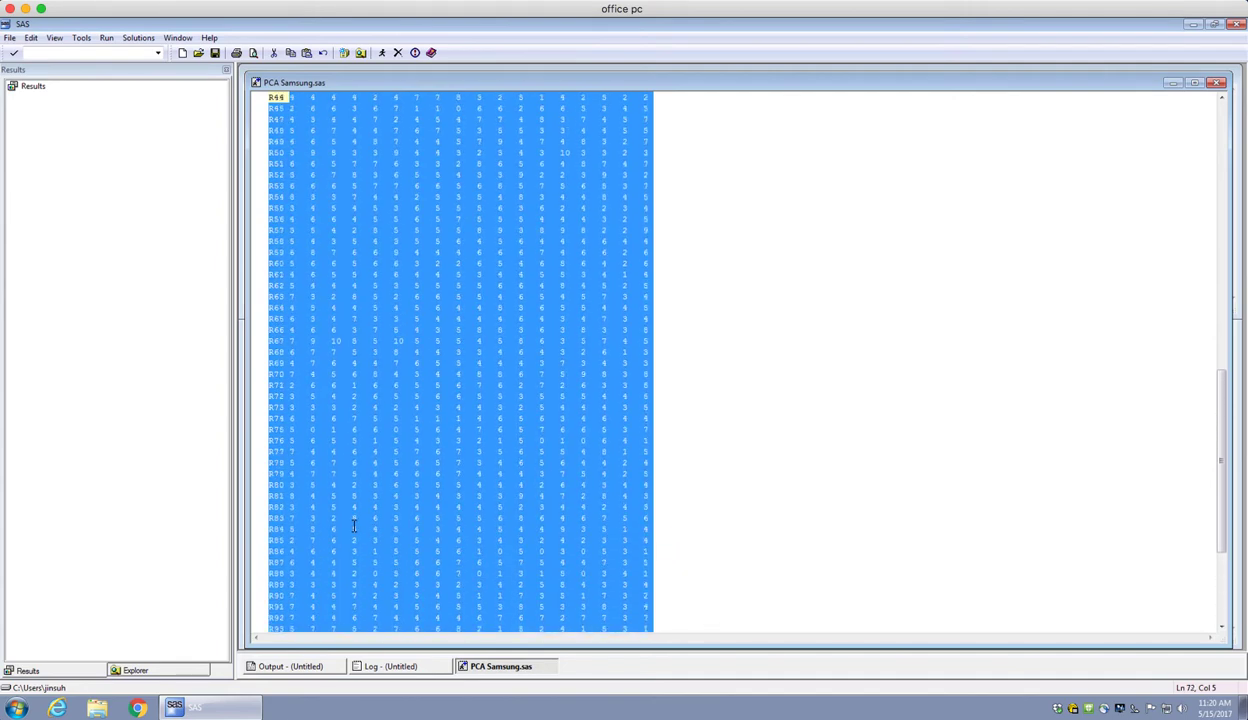
key(ctrl+shift+Home)
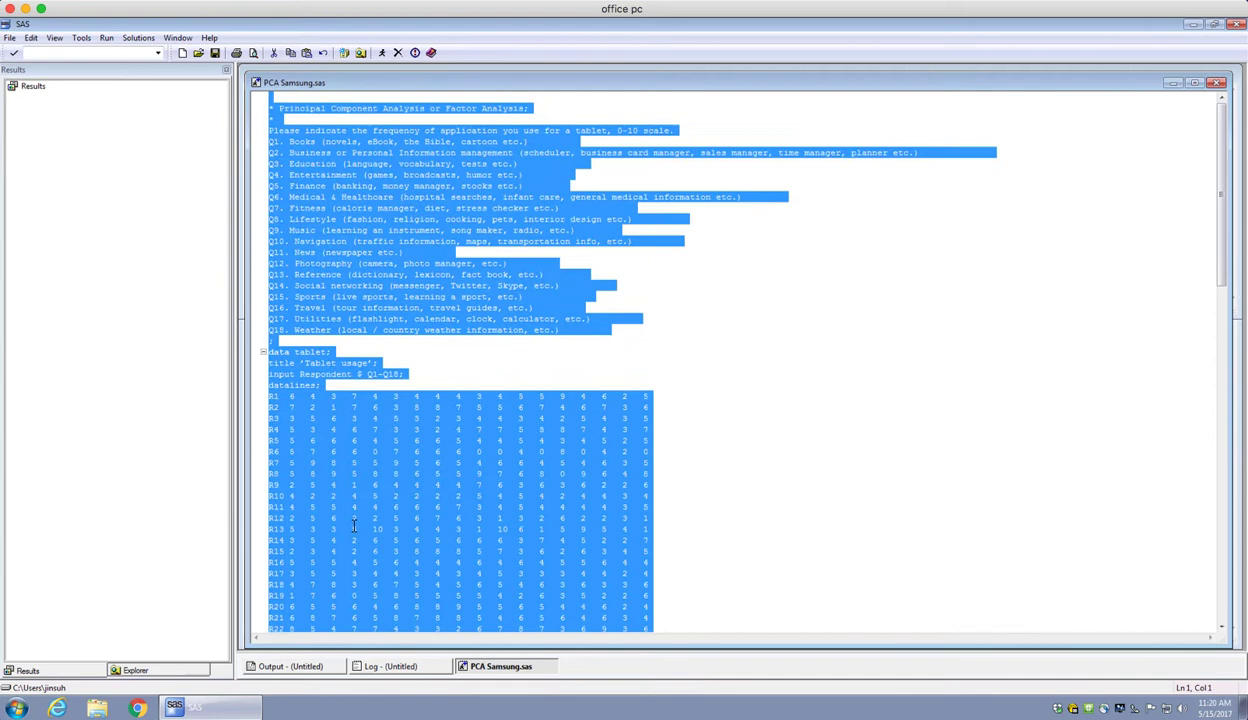
key(shift+Down)
key(shift+Down)
key(shift+Down)
key(shift+Down)
key(shift+Down)
key(shift+Down)
key(shift+Down)
key(shift+Down)
key(shift+Down)
key(shift+Down)
key(shift+Down)
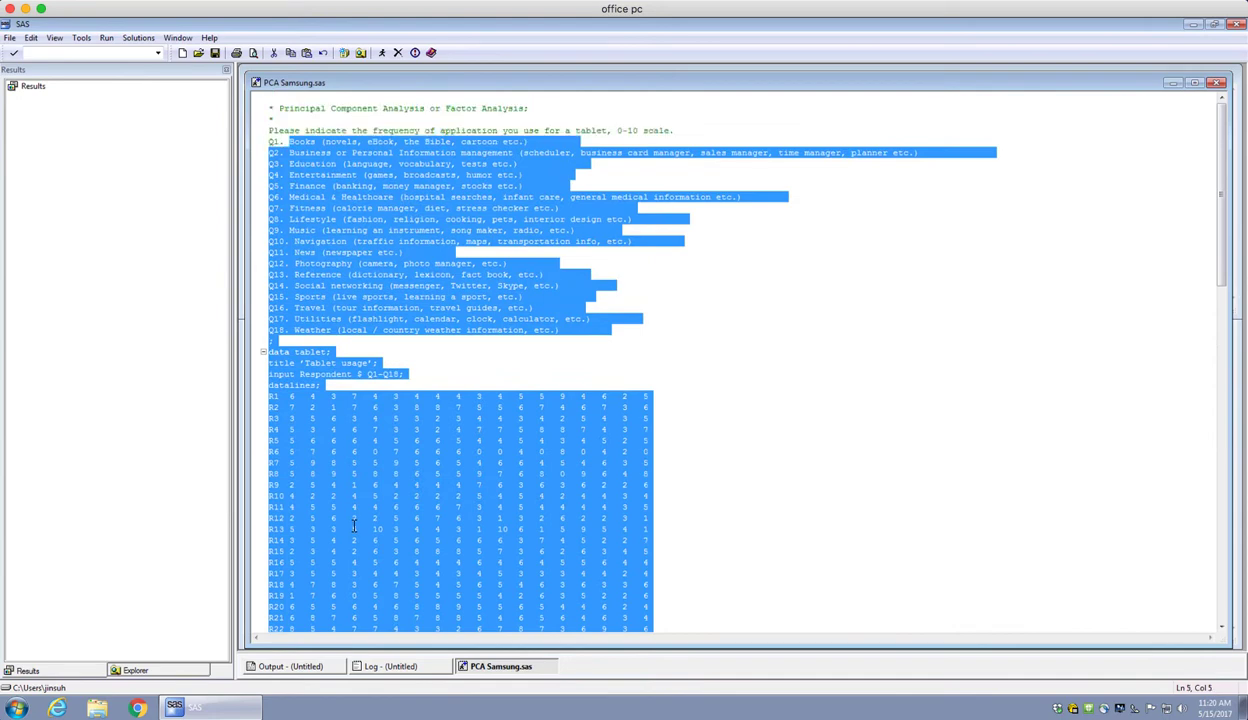
key(shift+Right)
key(shift+Right)
key(shift+Right)
key(shift+Right)
key(shift+Down)
key(shift+Down)
key(shift+Down)
key(shift+Down)
key(shift+Down)
key(shift+Down)
key(shift+Down)
key(shift+Down)
key(shift+Down)
key(shift+Down)
key(shift+Down)
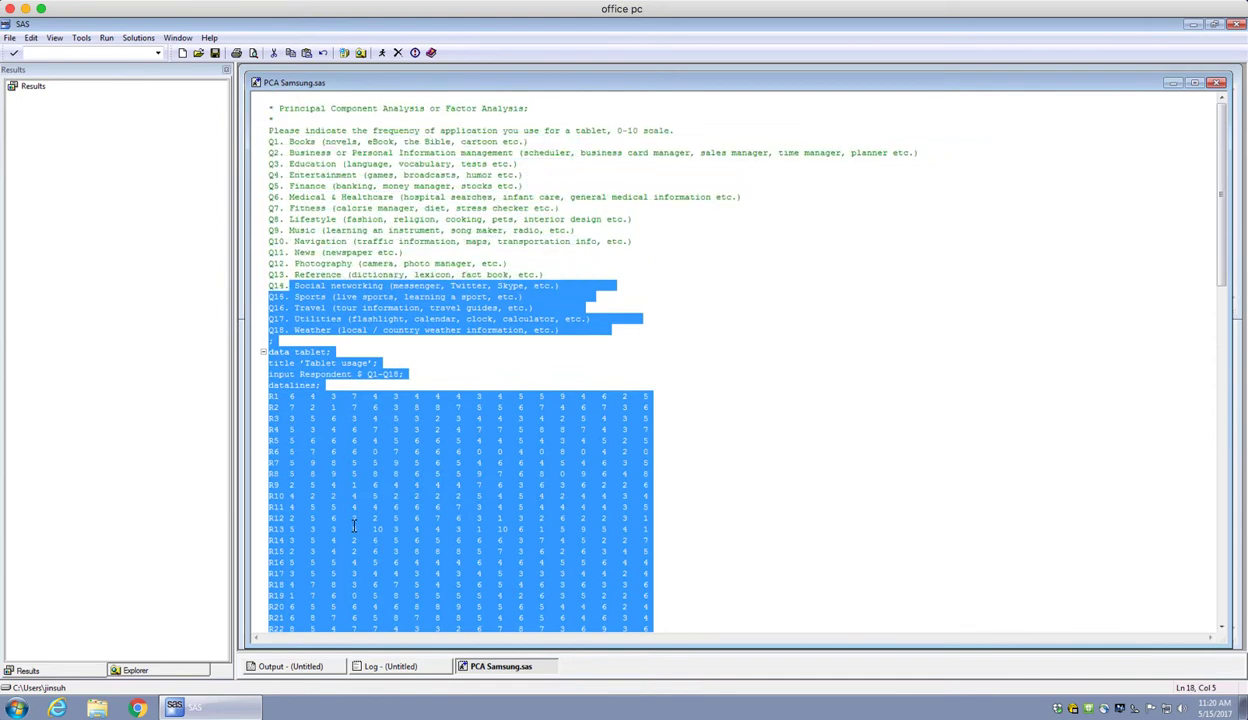
key(shift+Down)
key(shift+Right)
key(shift+Right)
key(shift+Right)
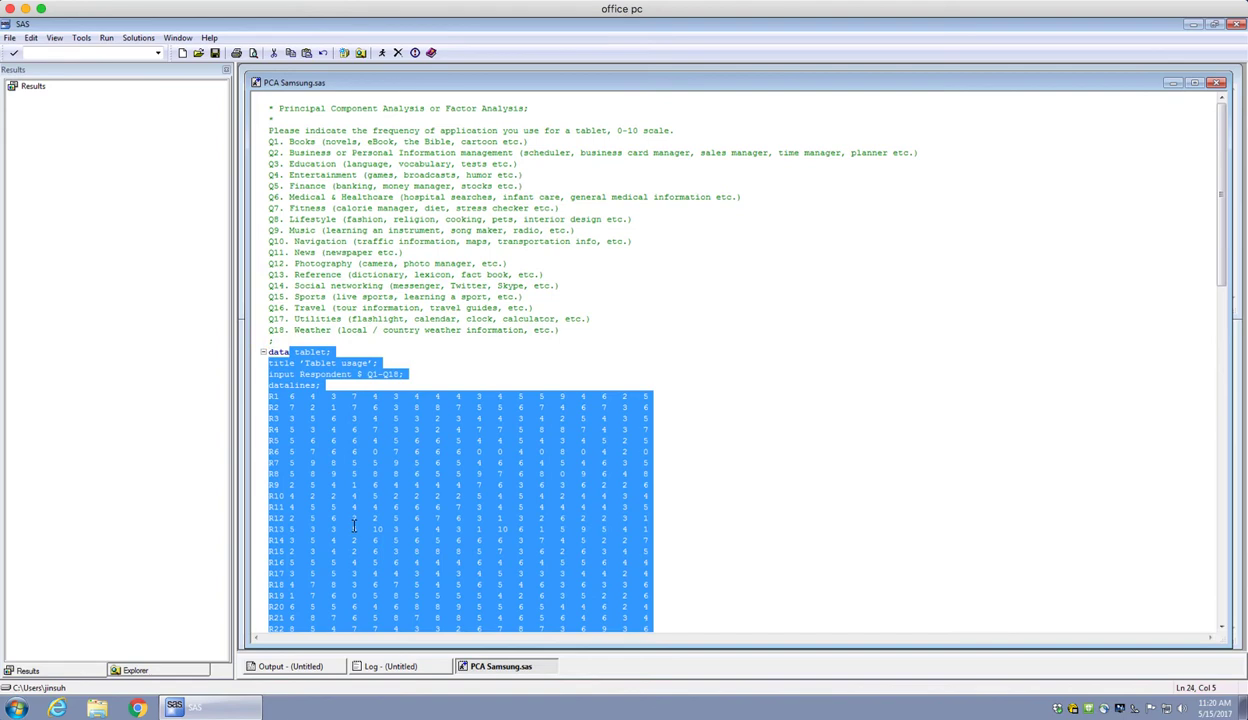
key(shift+Left)
key(shift+Left)
click(384, 54)
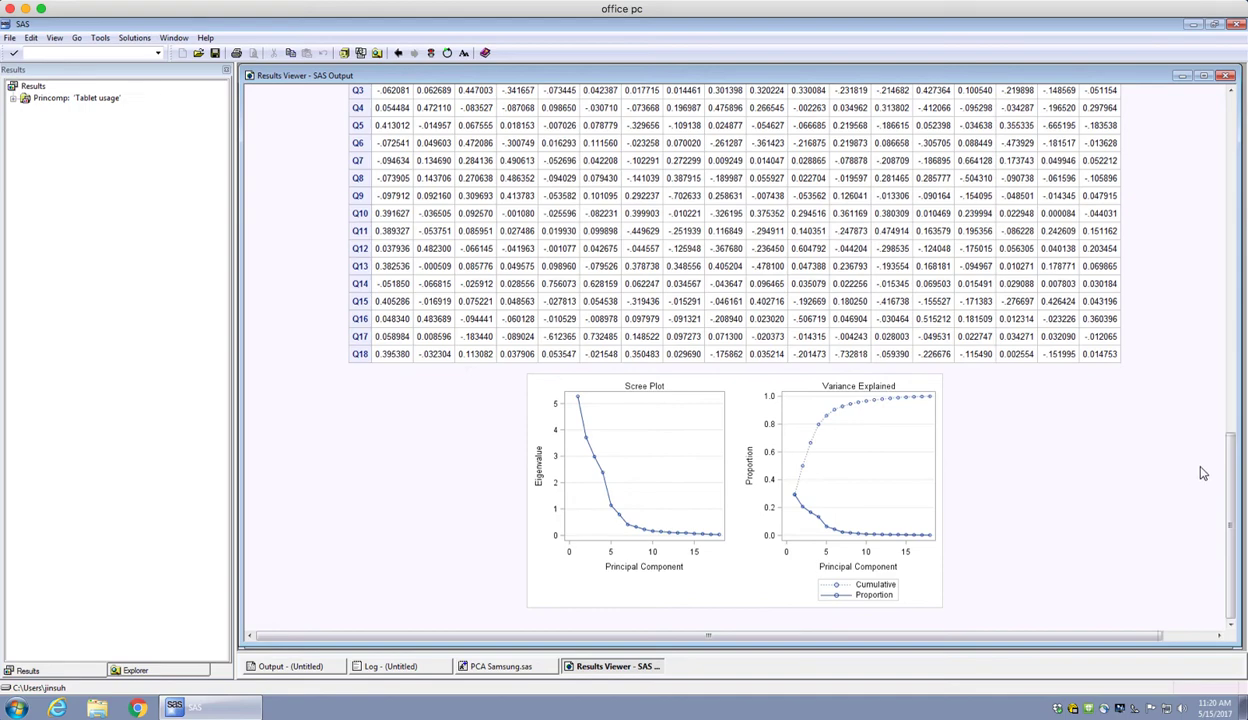
Step: Examine the cumulative proportions and the eigenvalues of components 1 and 5 in the Eigenvalues of the Correlation Matrix table
drag(1232, 490, 1236, 293)
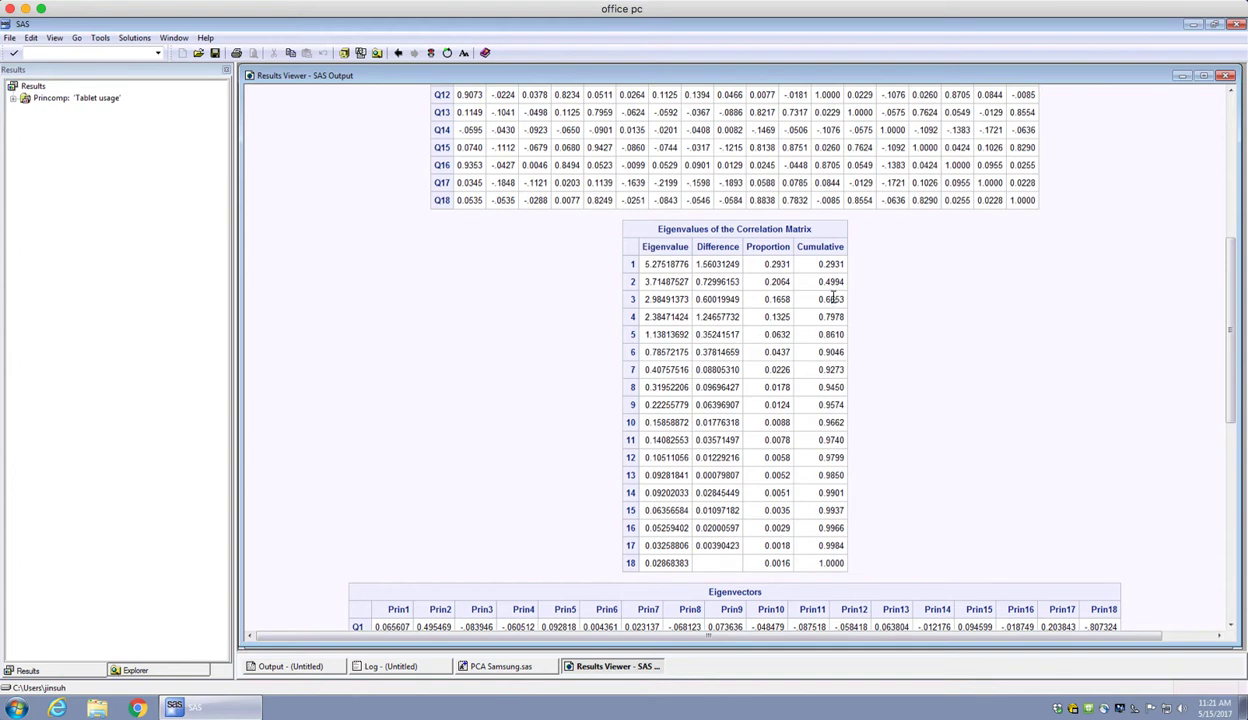
drag(799, 247, 842, 247)
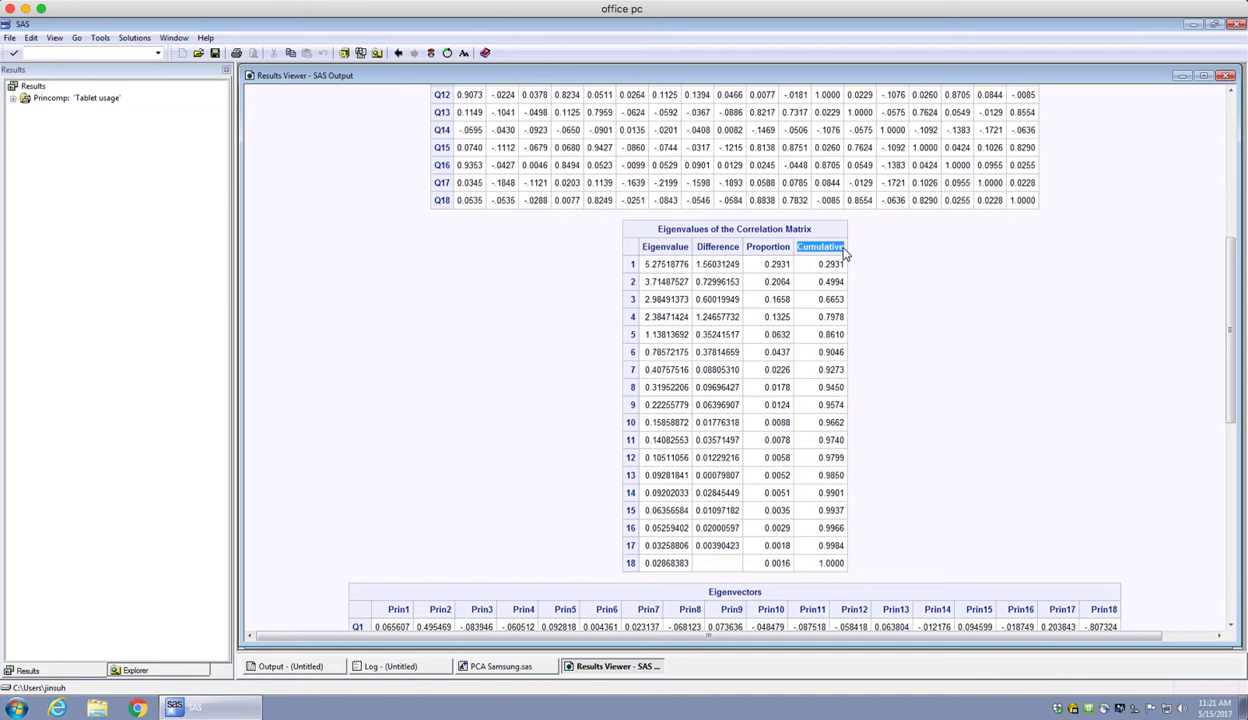
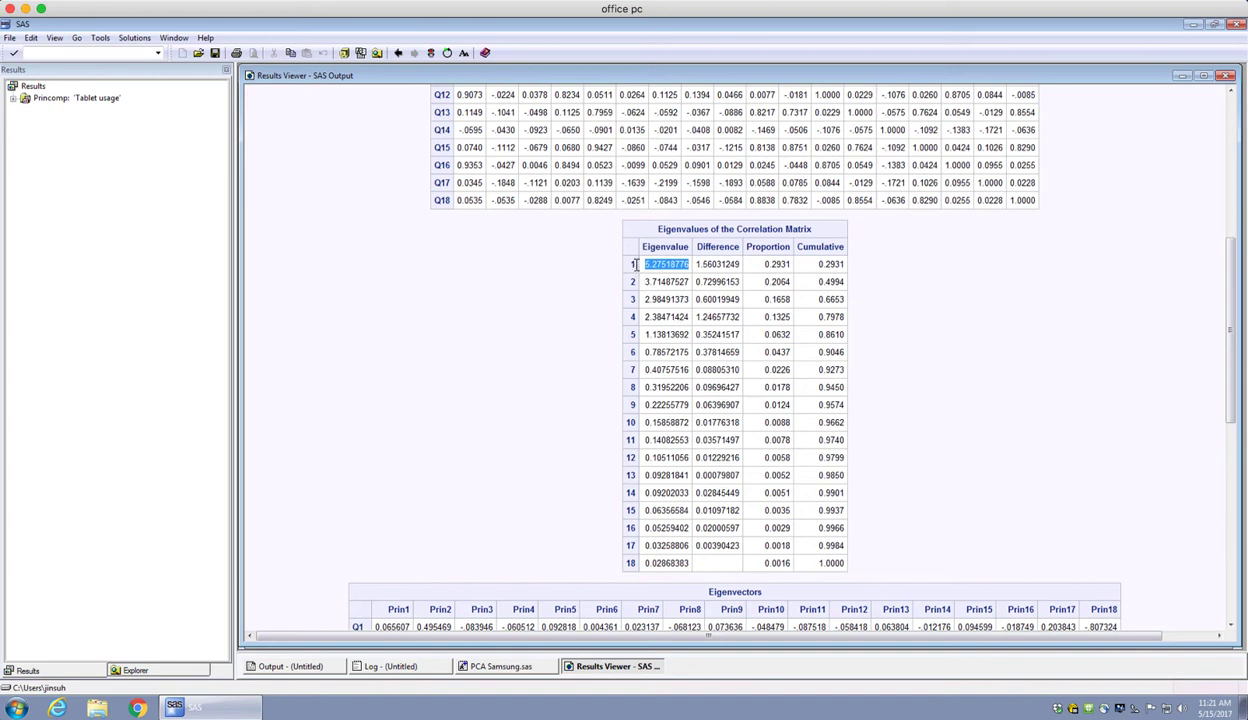
click(634, 264)
drag(689, 334, 640, 335)
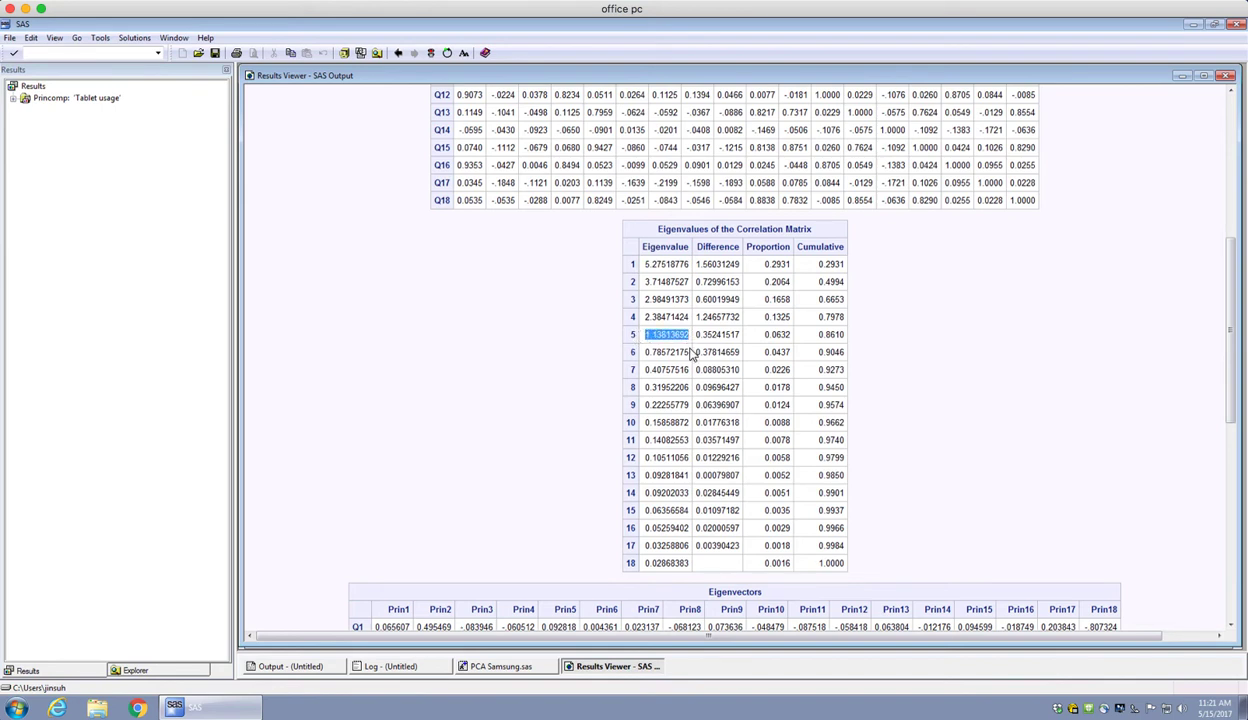
click(633, 334)
Step: Examine the Eigenvectors table of principal component coefficients for Q1 to Q18
scroll(1233, 628, down, 3)
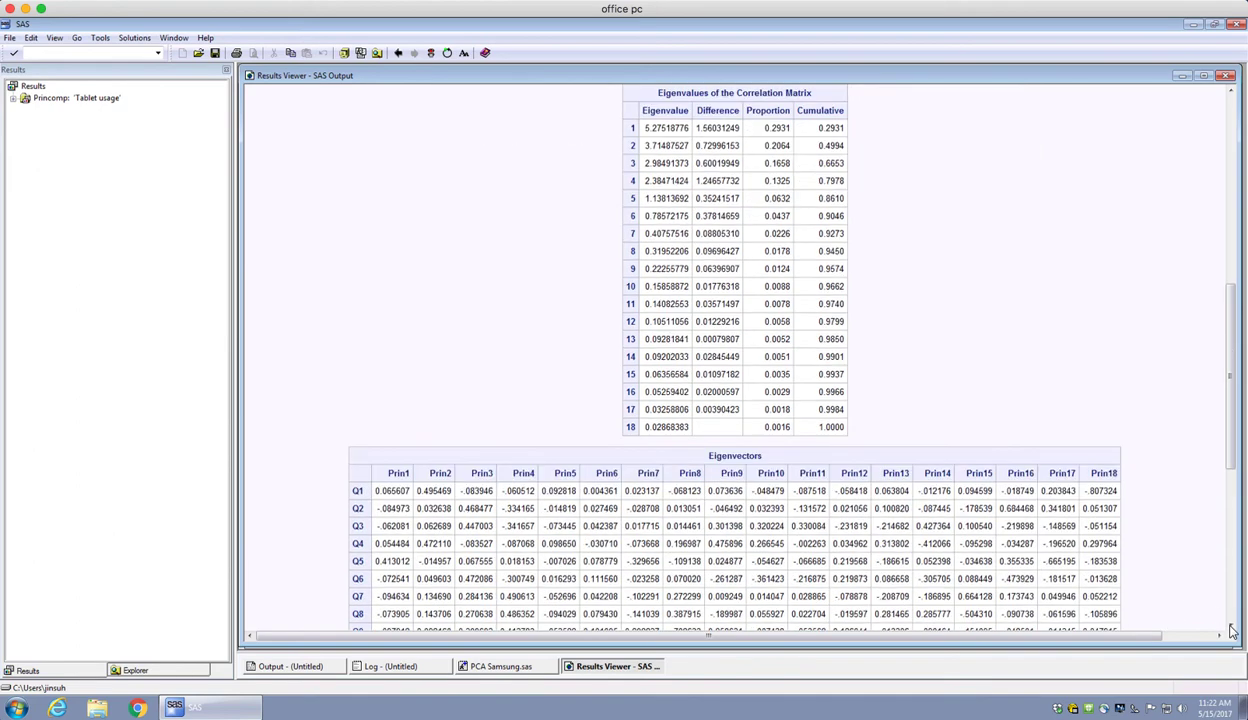
scroll(1233, 630, down, 2)
scroll(1233, 630, down, 2)
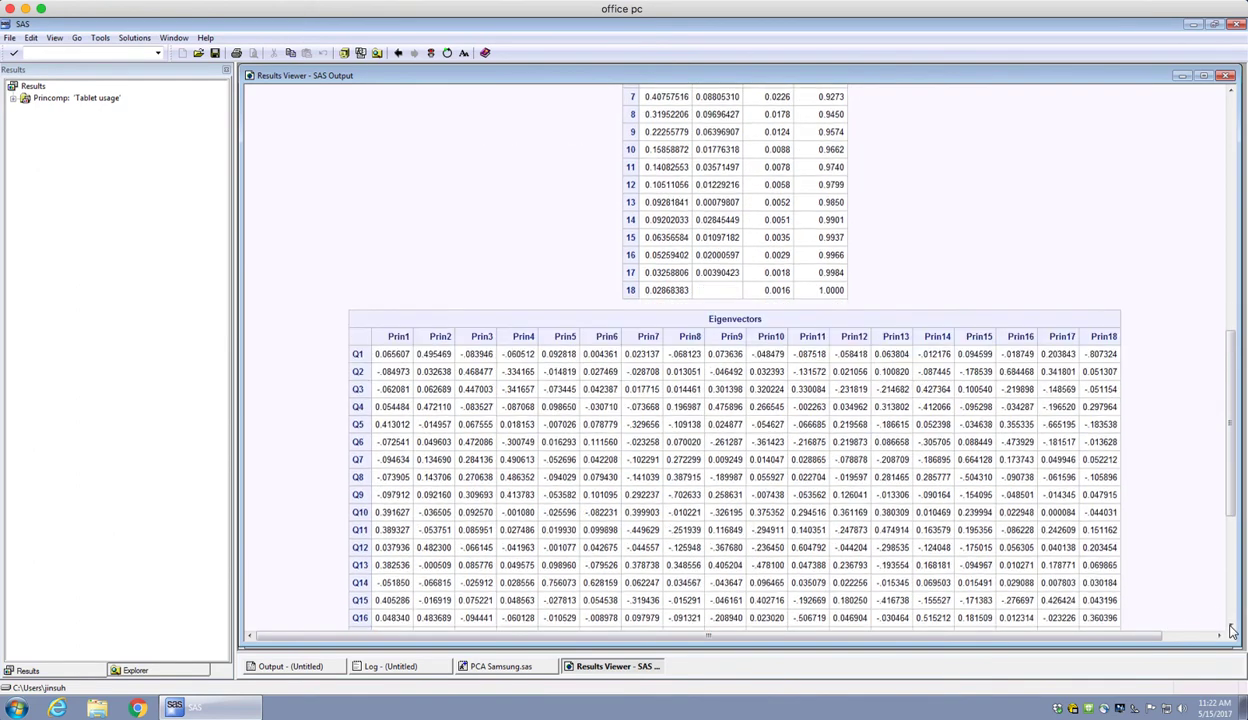
scroll(1233, 630, down, 2)
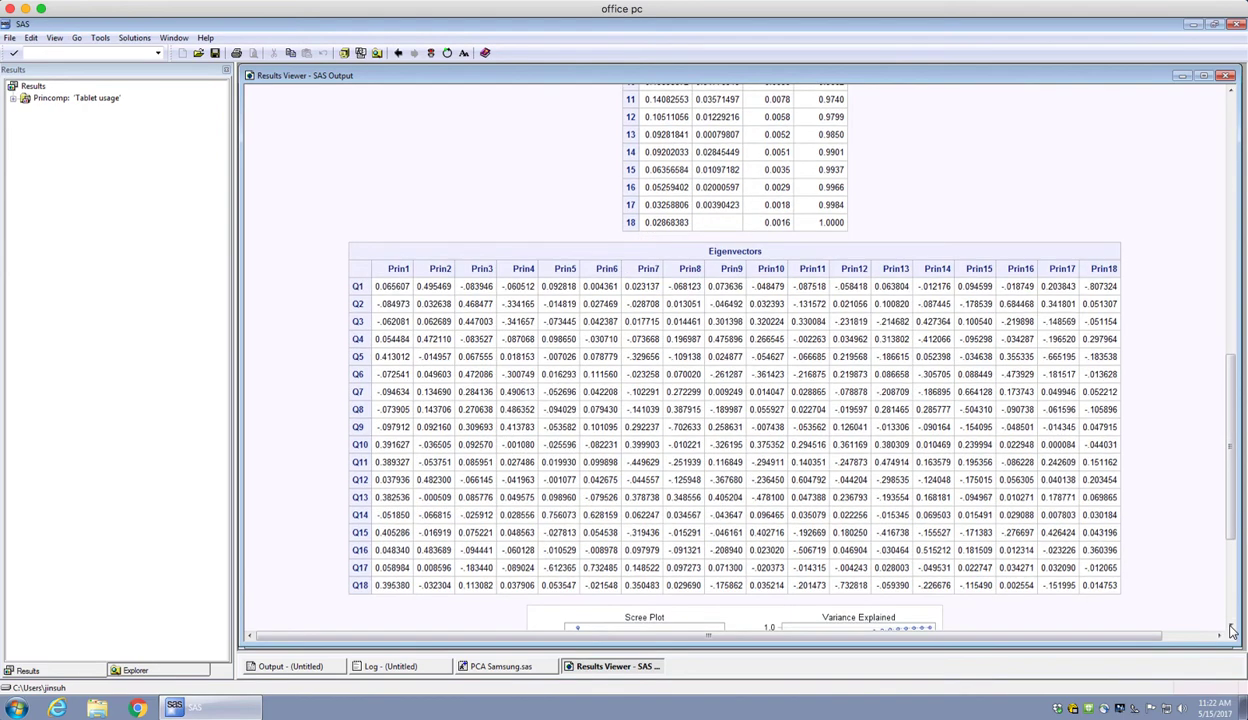
Step: Examine the Scree Plot and Variance Explained plot and compare them with the Eigenvalues of the Correlation Matrix table
scroll(1233, 630, down, 2)
scroll(1233, 605, down, 1)
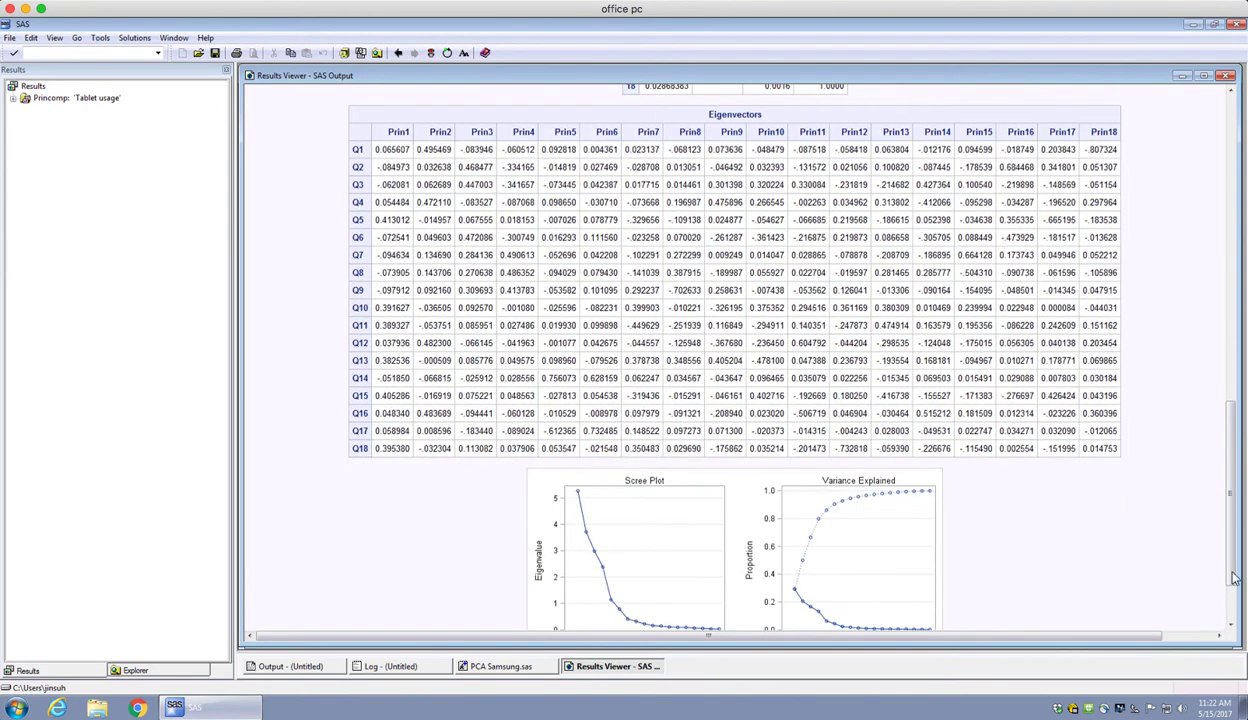
scroll(1235, 600, down, 2)
scroll(1235, 600, down, 1)
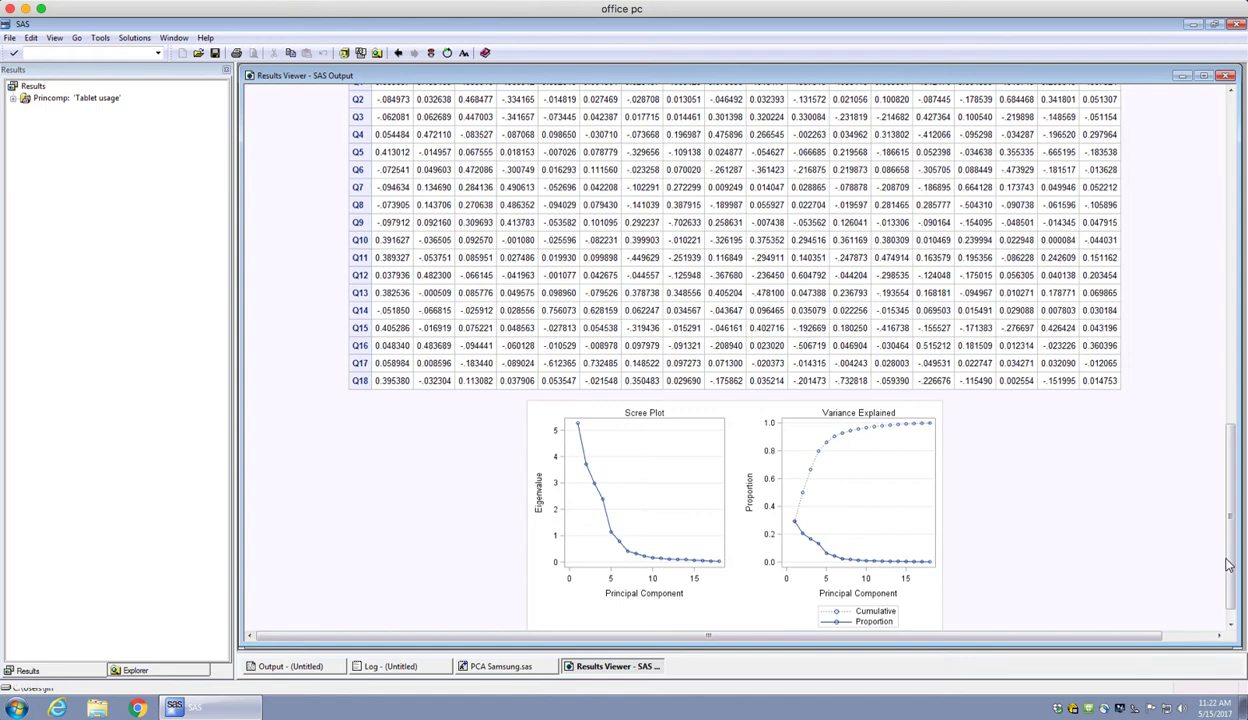
scroll(1205, 557, up, 3)
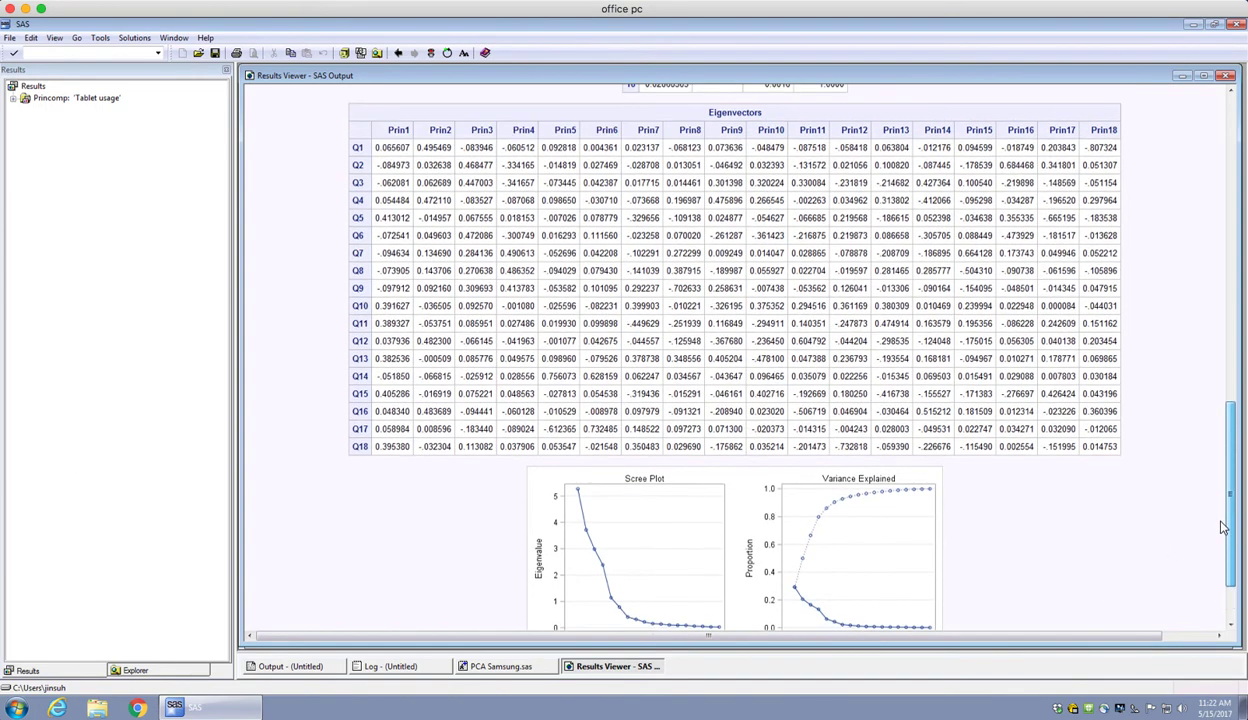
scroll(1222, 527, up, 5)
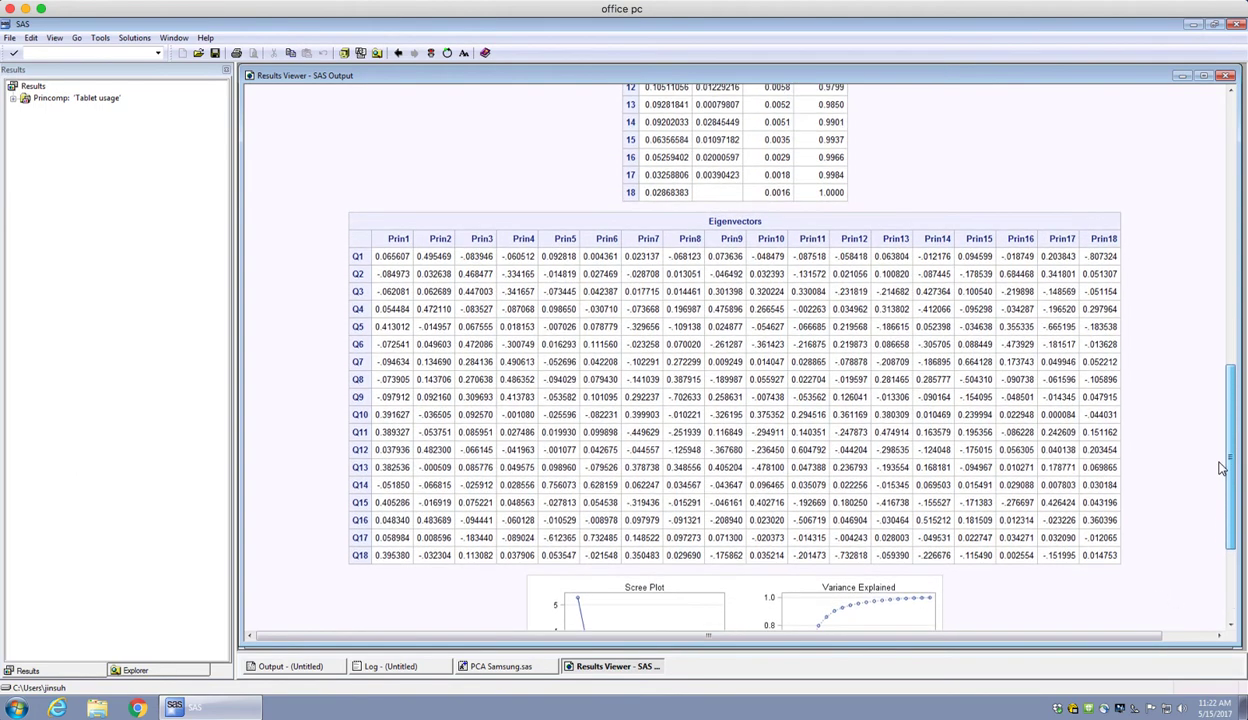
scroll(1220, 460, up, 12)
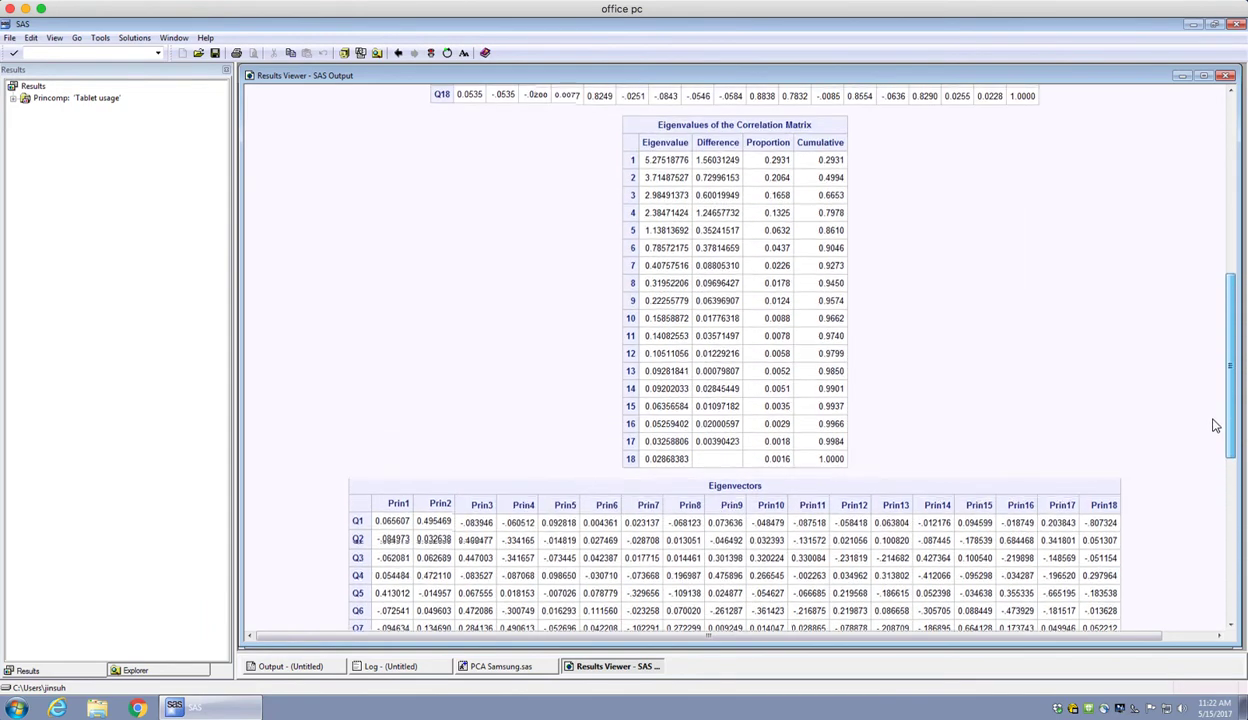
Step: Examine the large Prin1 coefficients in the Eigenvectors table, including those for Q5, Q10, Q15 and Q18
scroll(1215, 425, down, 11)
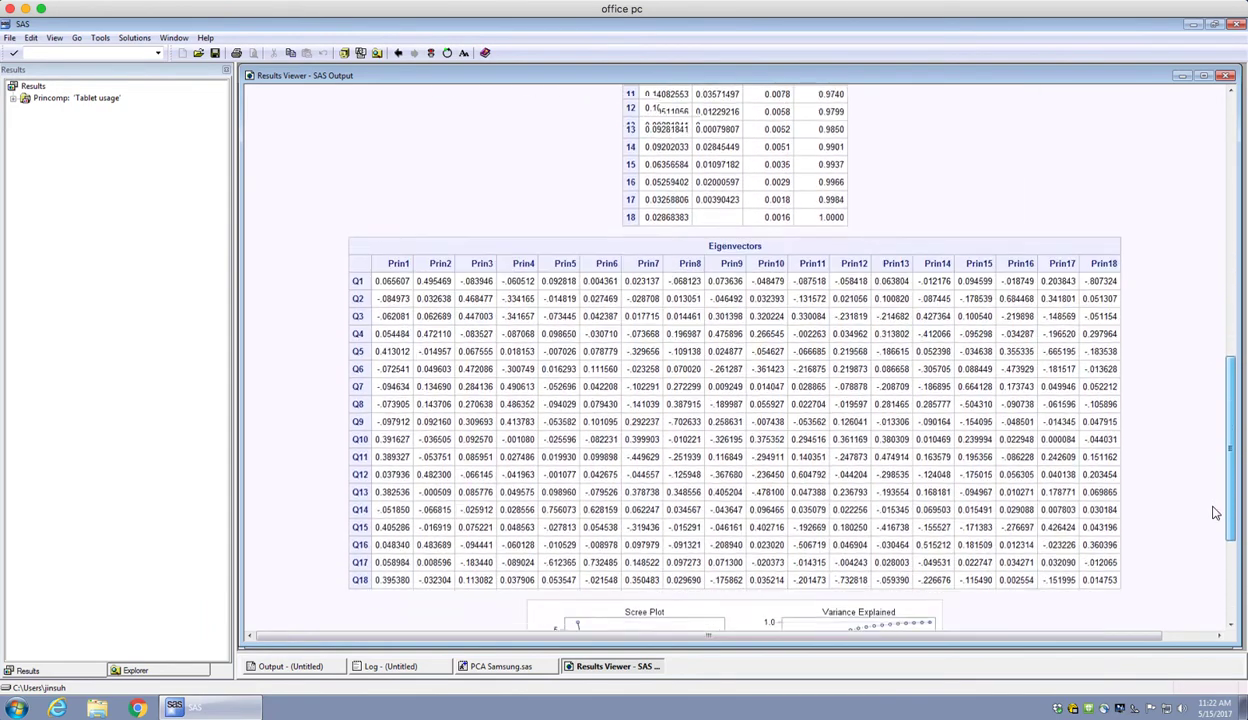
scroll(1215, 513, down, 1)
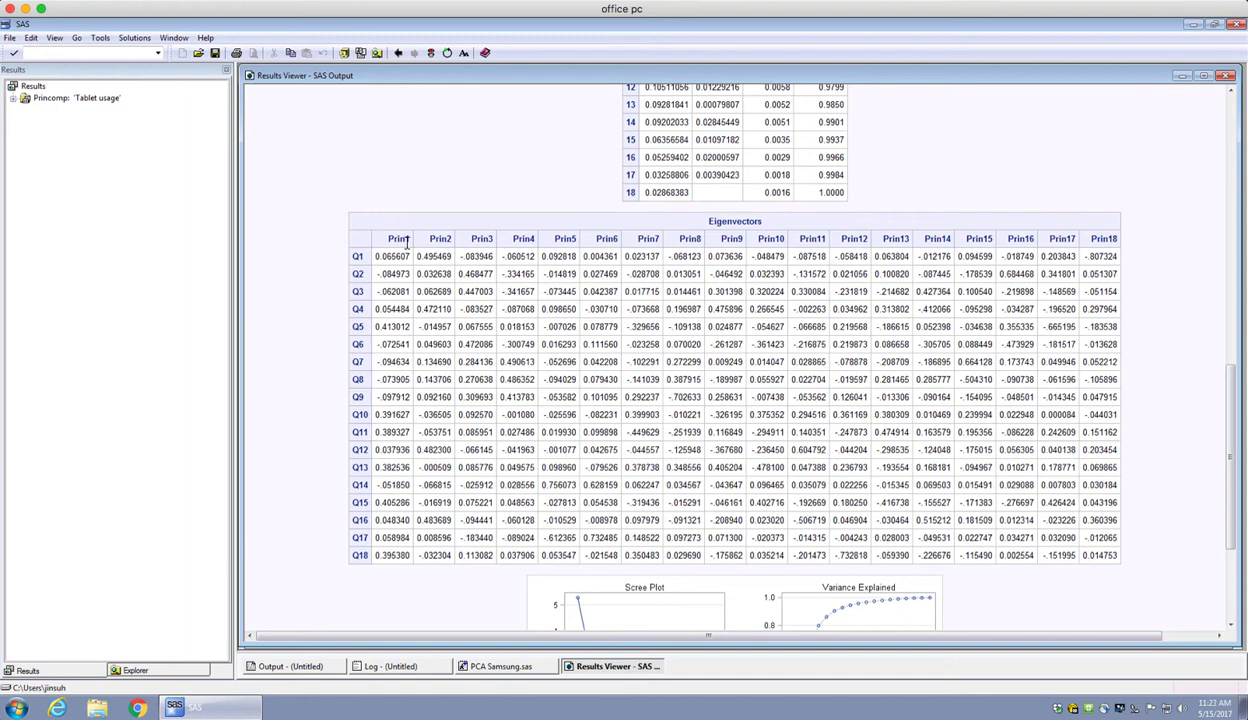
double_click(379, 330)
click(380, 416)
drag(378, 503, 400, 503)
click(377, 556)
Step: Look up the survey topics that load on Prin1 in the PCA Samsung.sas question list, including Finance, Navigation, Reference and Weather
click(503, 666)
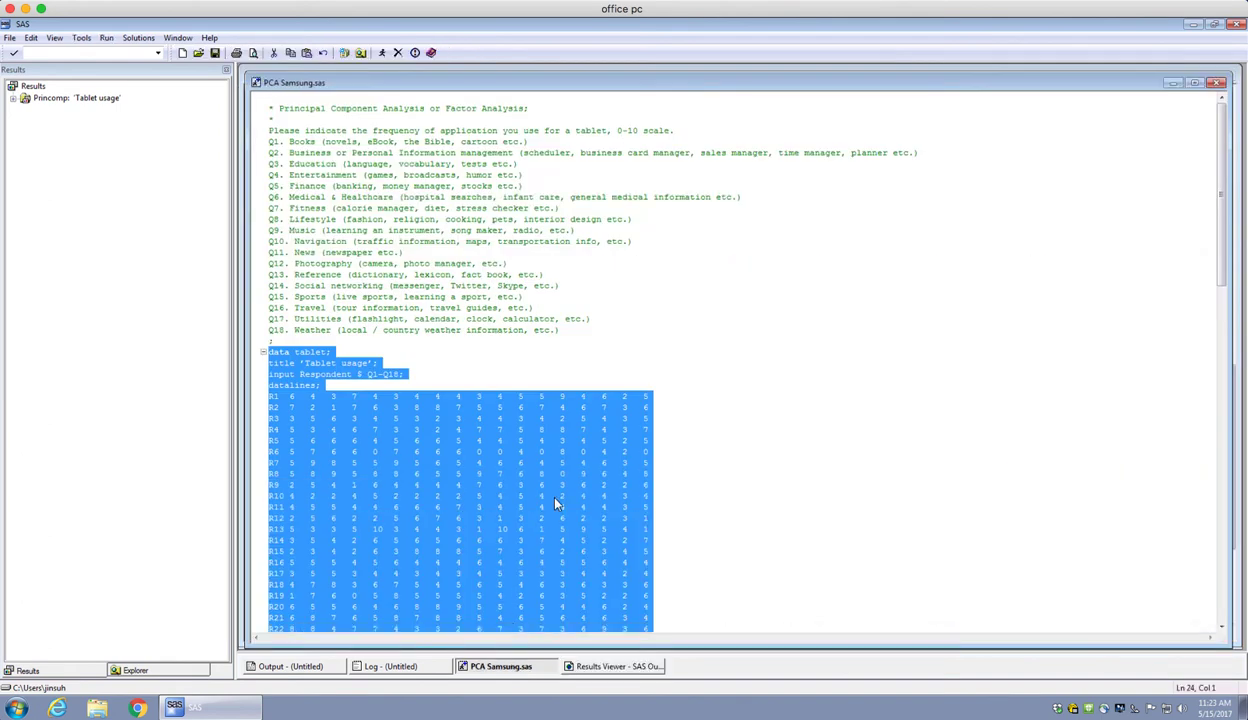
click(504, 318)
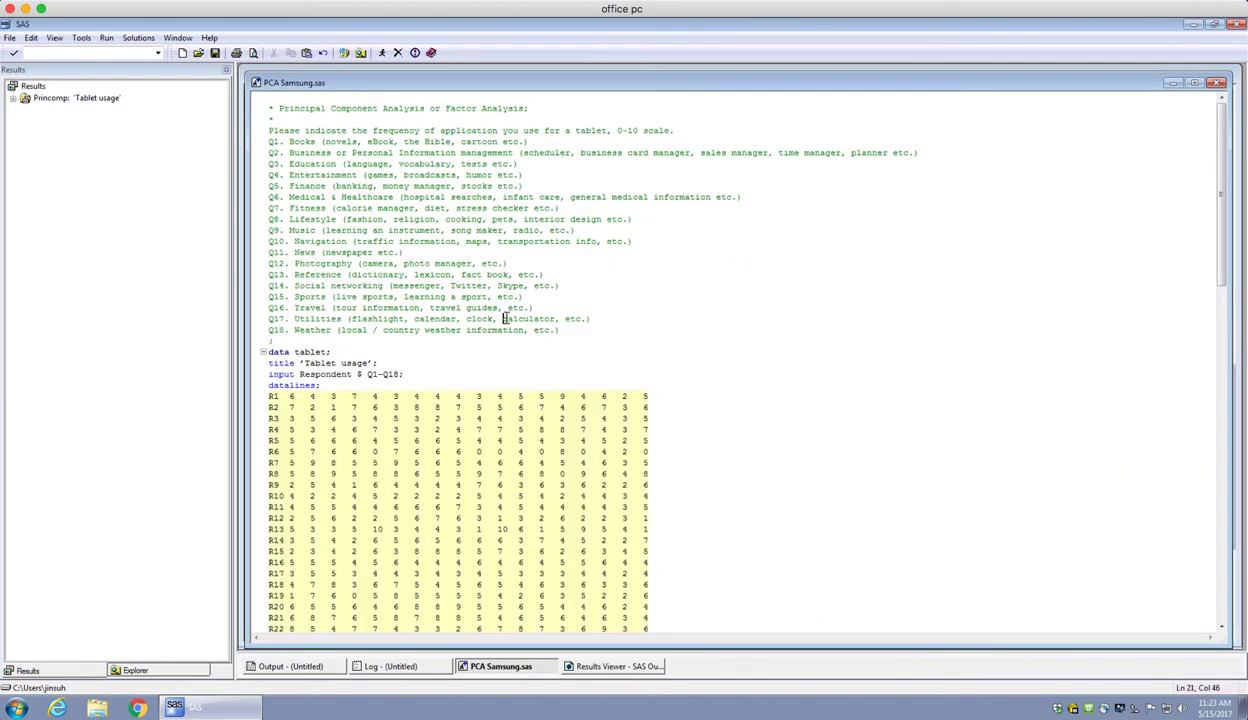
click(304, 186)
click(305, 241)
click(311, 274)
click(310, 286)
click(311, 330)
Step: Return to the Eigenvectors table and examine the large Prin2 coefficients for Q1, Q4, Q12 and Q16
click(604, 668)
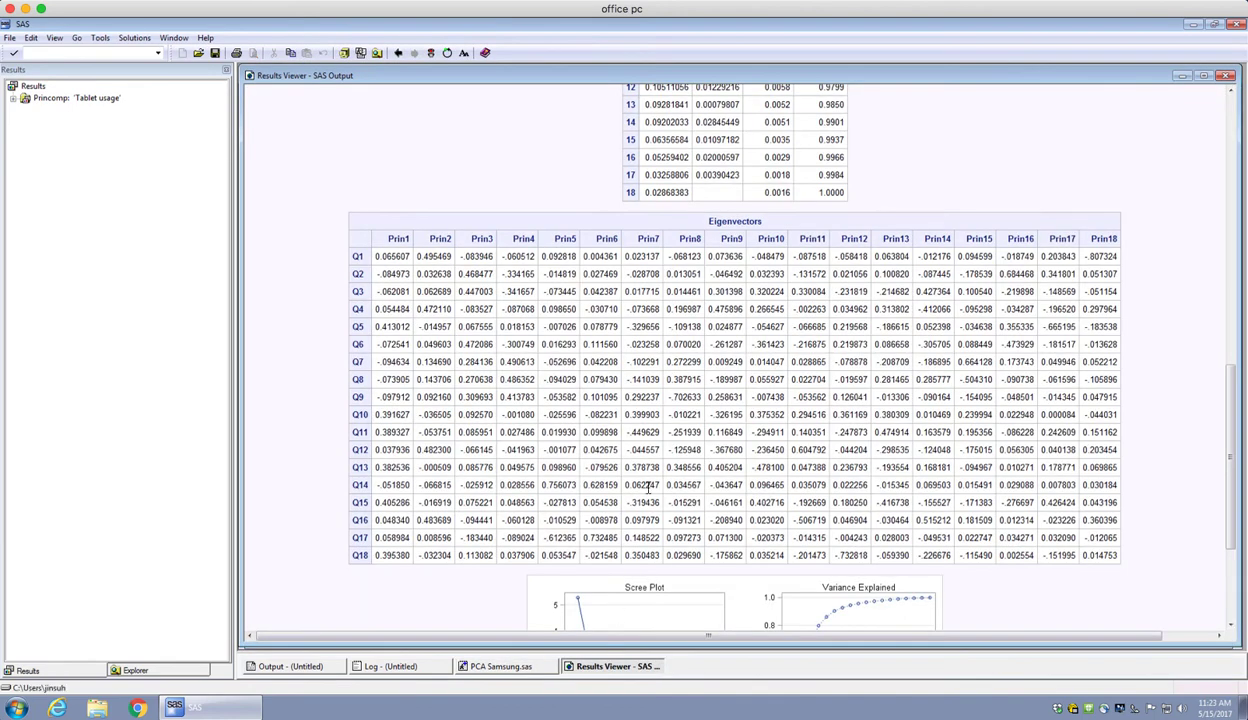
double_click(402, 238)
click(439, 239)
double_click(441, 240)
double_click(438, 257)
double_click(428, 309)
double_click(425, 451)
double_click(444, 518)
Step: Look up the Prin2 topics Books, Entertainment, Photography and Travel in the PCA Samsung.sas question list
click(486, 665)
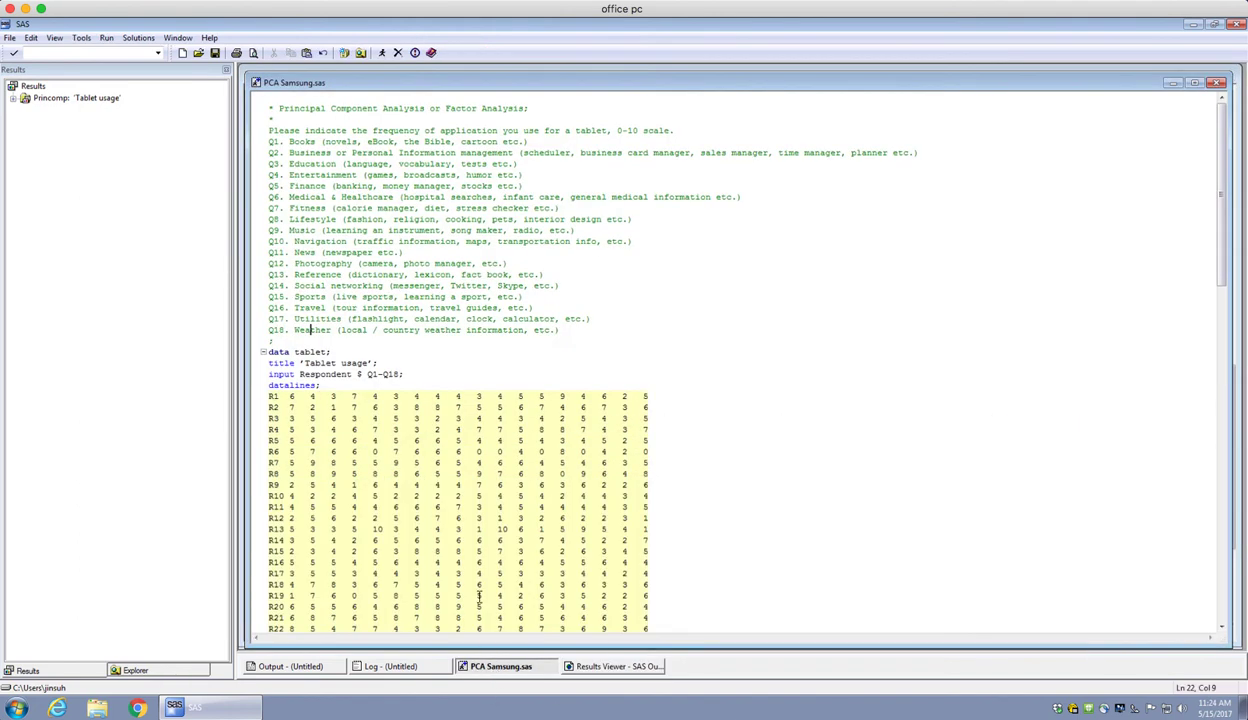
click(305, 141)
double_click(305, 141)
double_click(310, 175)
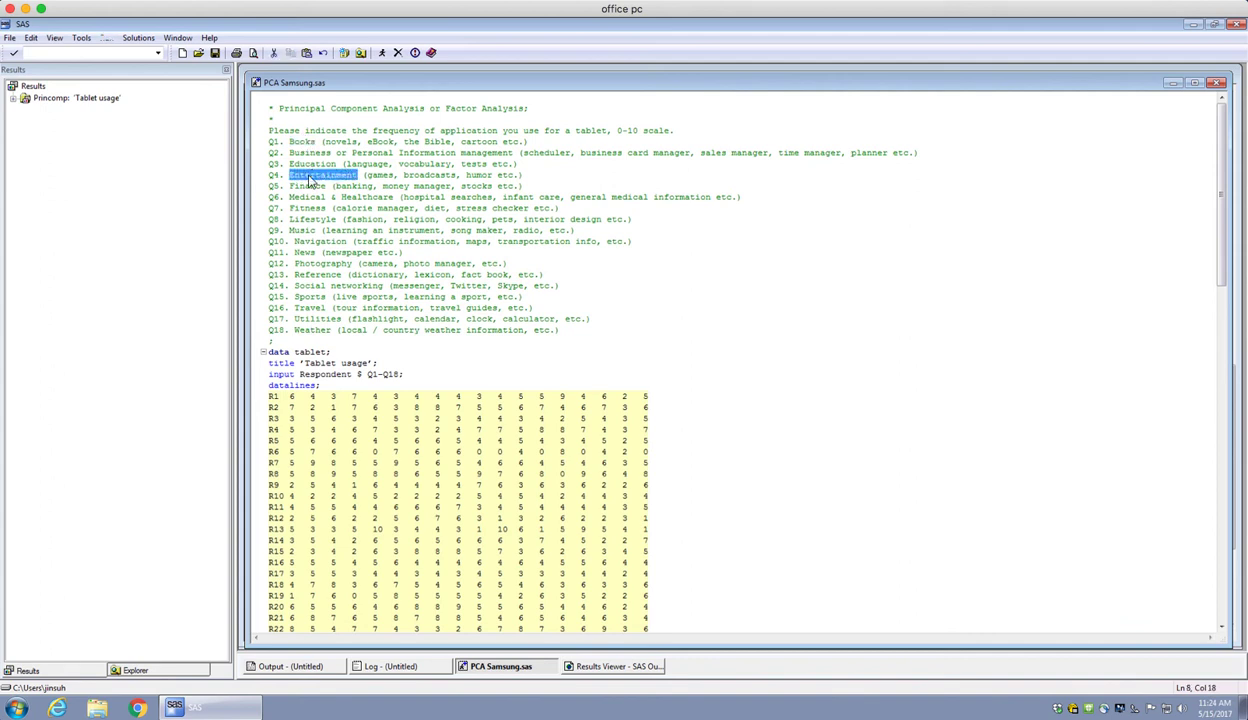
double_click(312, 264)
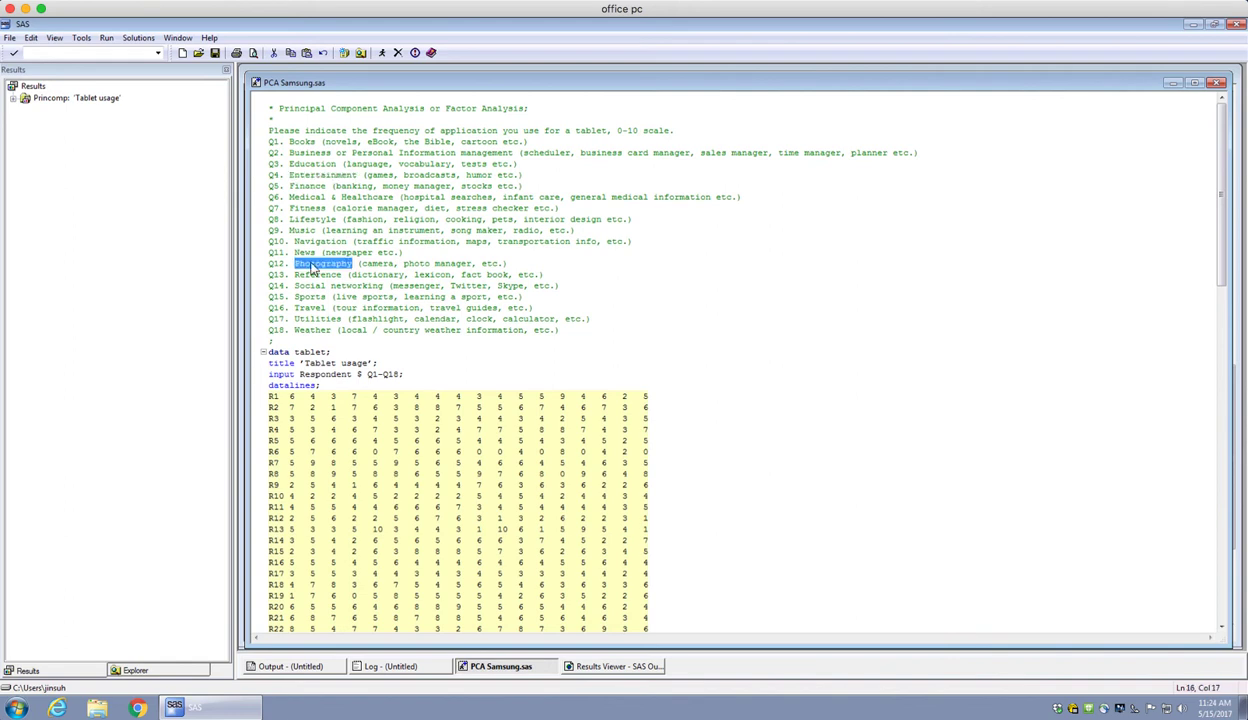
double_click(310, 308)
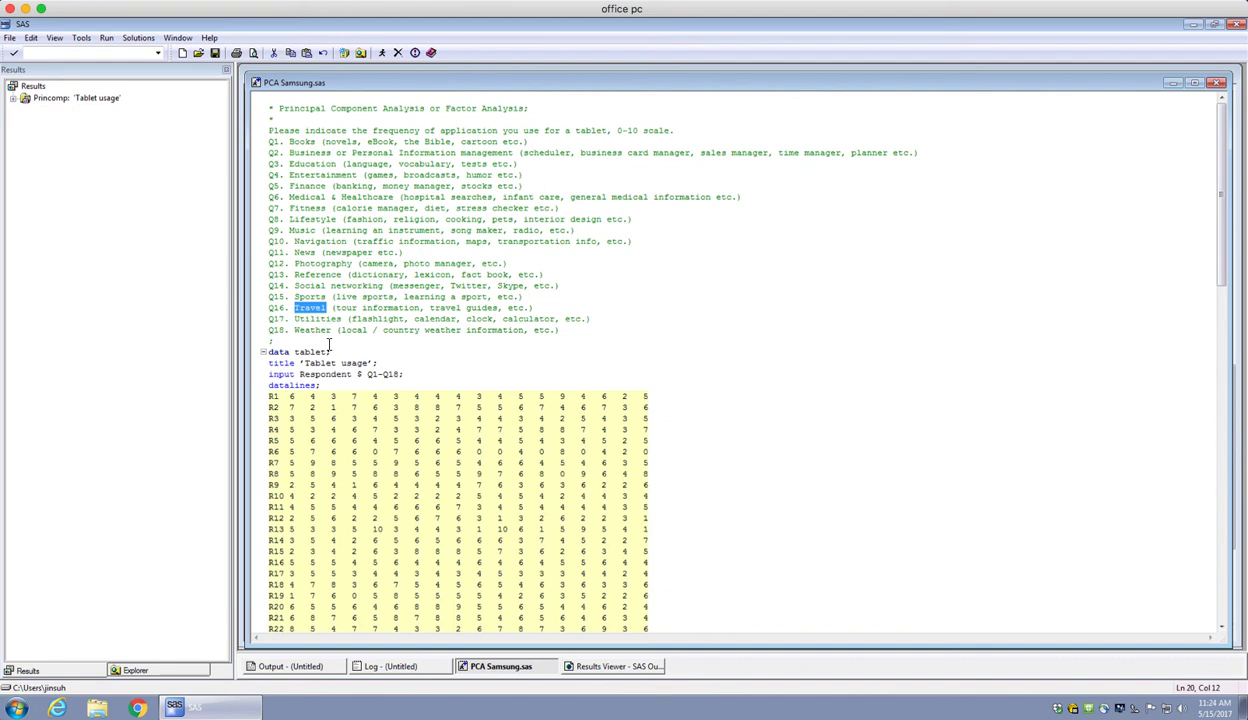
Step: Return to the Eigenvectors table and examine the large Prin3 coefficients for Q2, Q3 and Q6
click(609, 667)
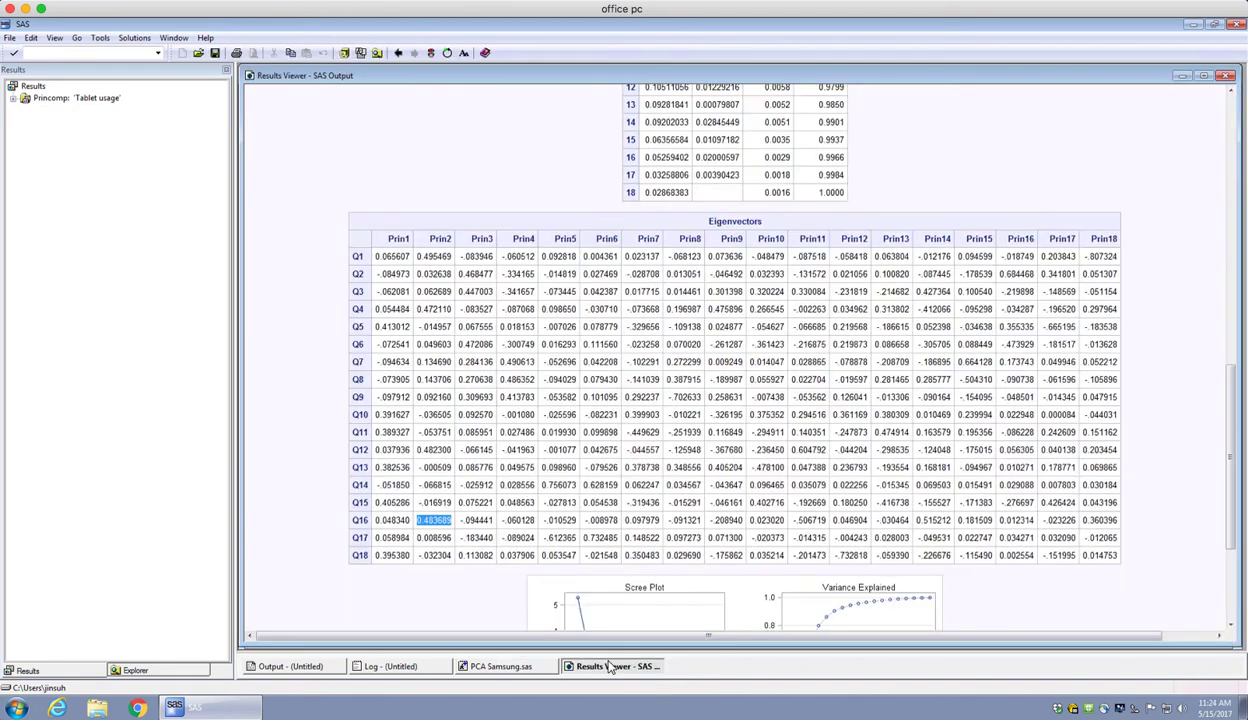
double_click(481, 238)
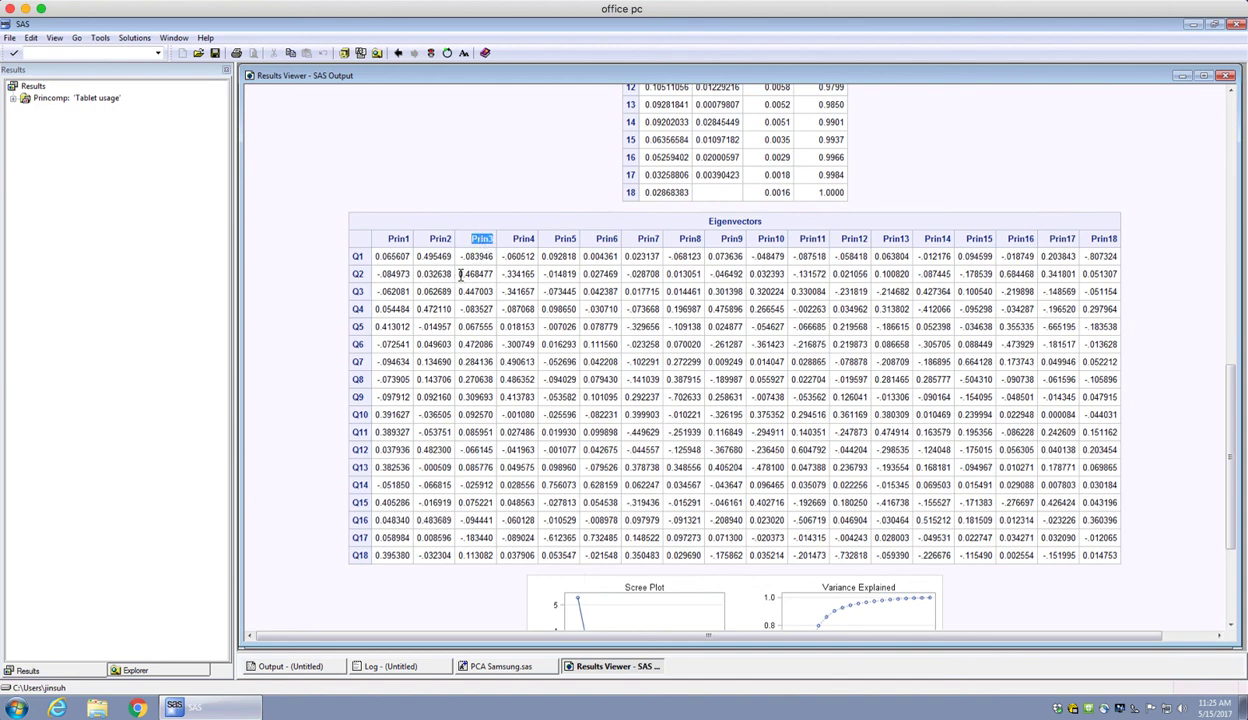
drag(457, 274, 492, 282)
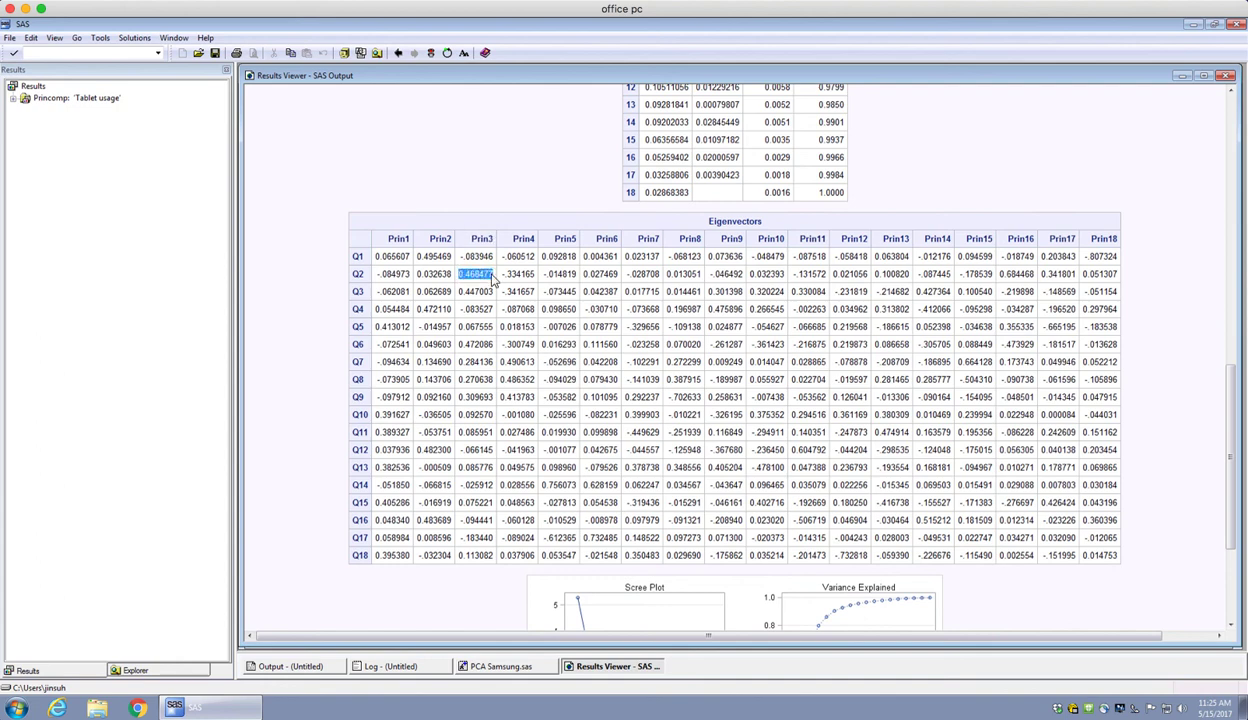
click(451, 290)
drag(463, 290, 484, 291)
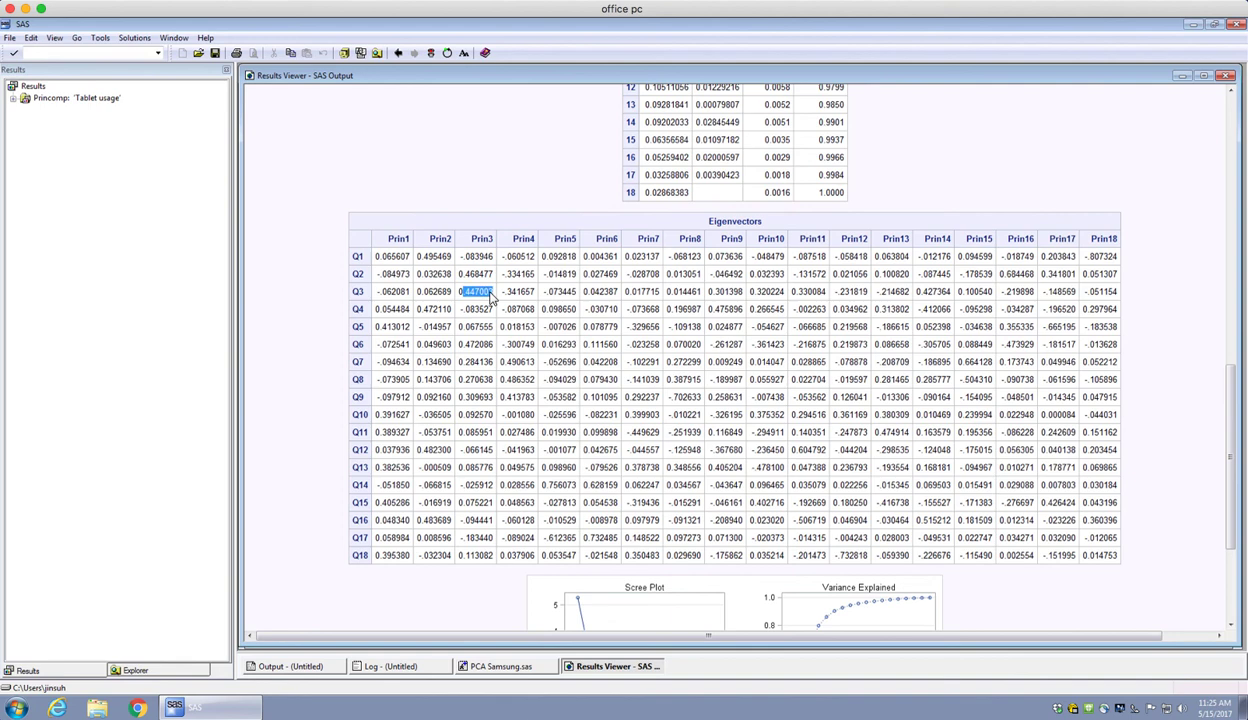
click(471, 344)
Step: Look up the Prin3 topics Business, Education and Medical in the PCA Samsung.sas question list, and highlight all questions Q1 to Q18
click(530, 669)
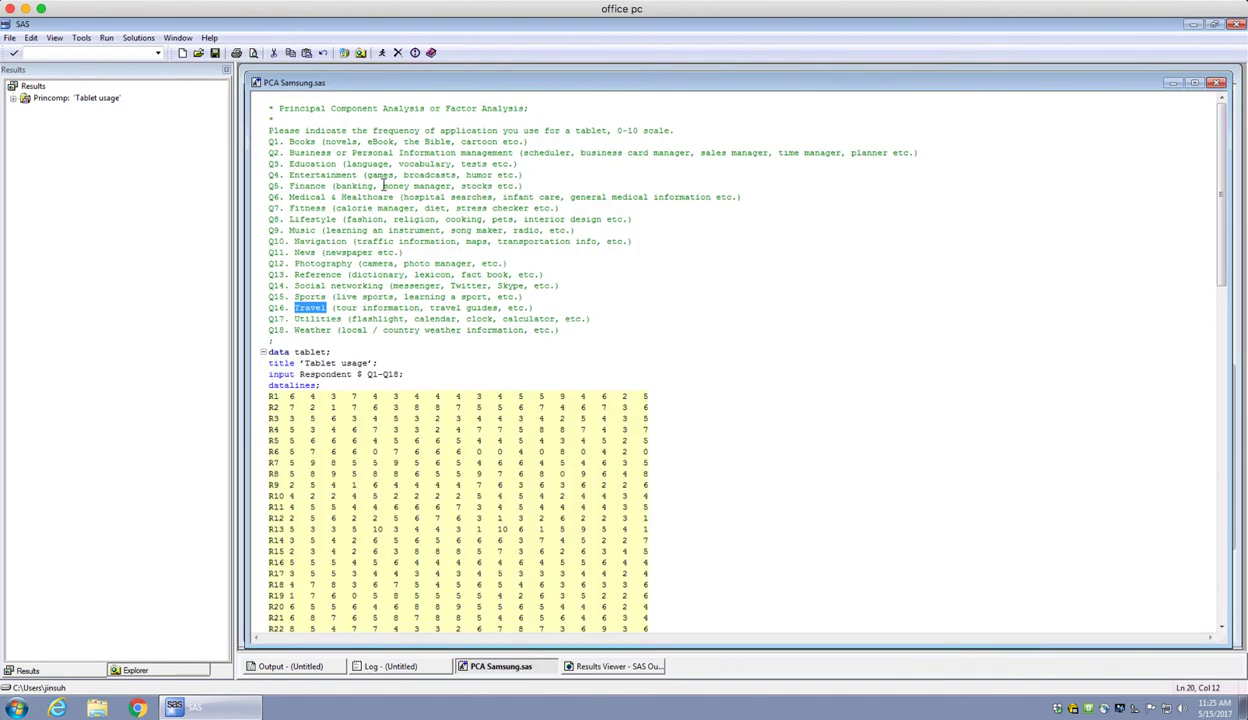
double_click(313, 153)
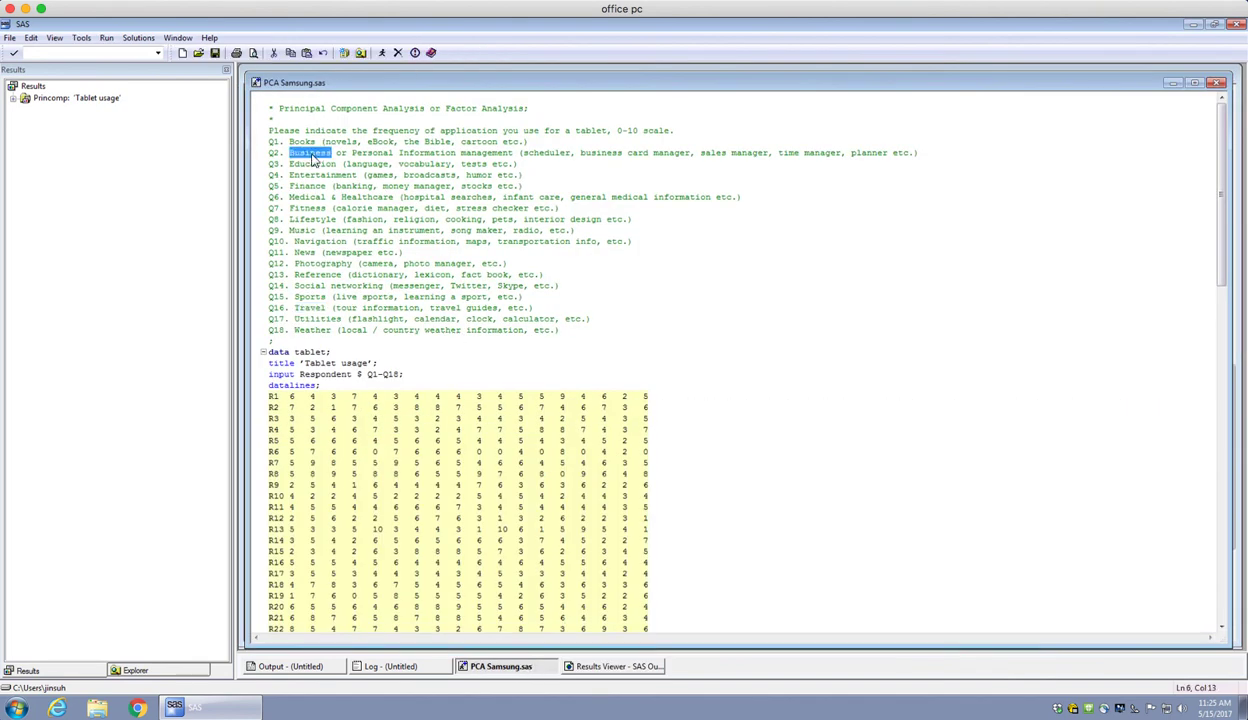
double_click(307, 164)
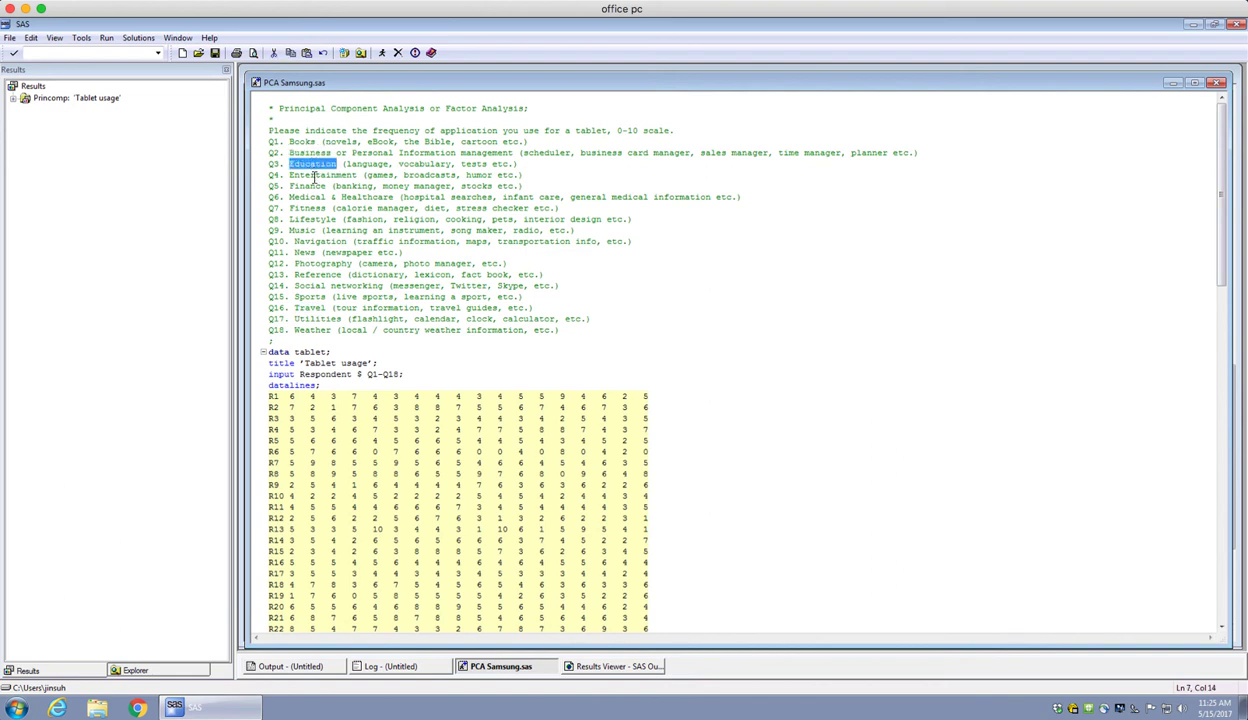
double_click(306, 197)
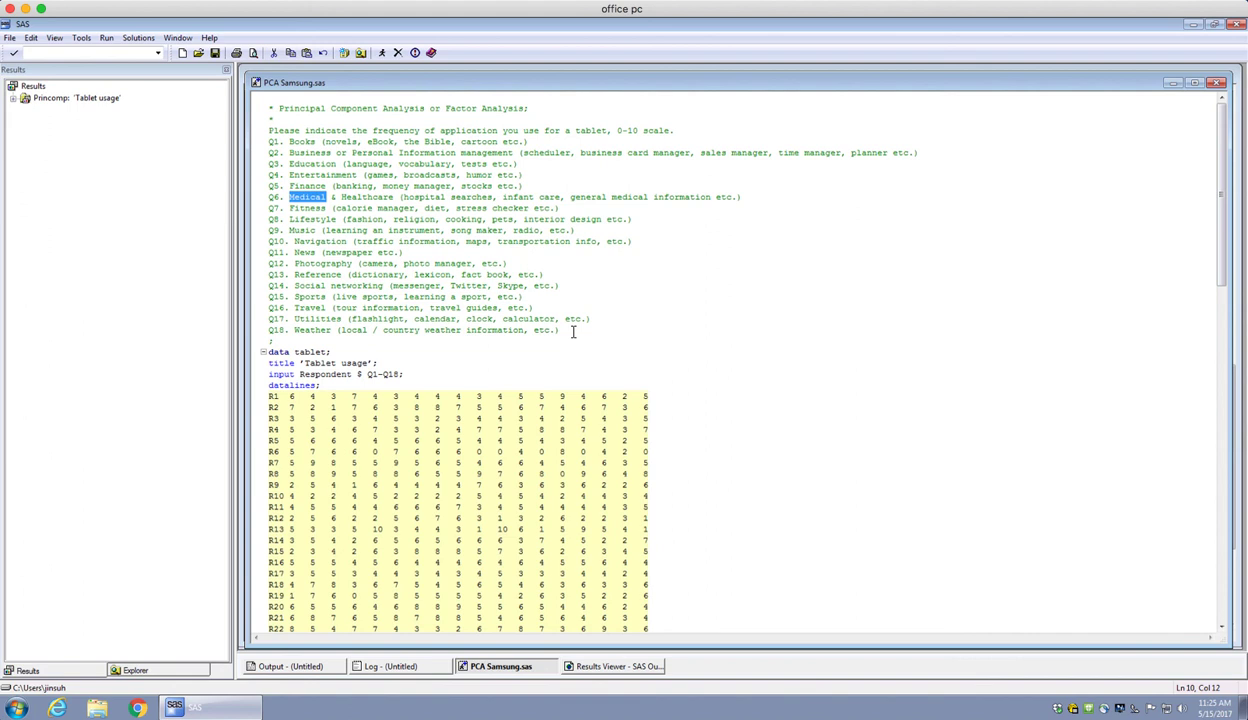
drag(573, 331, 262, 142)
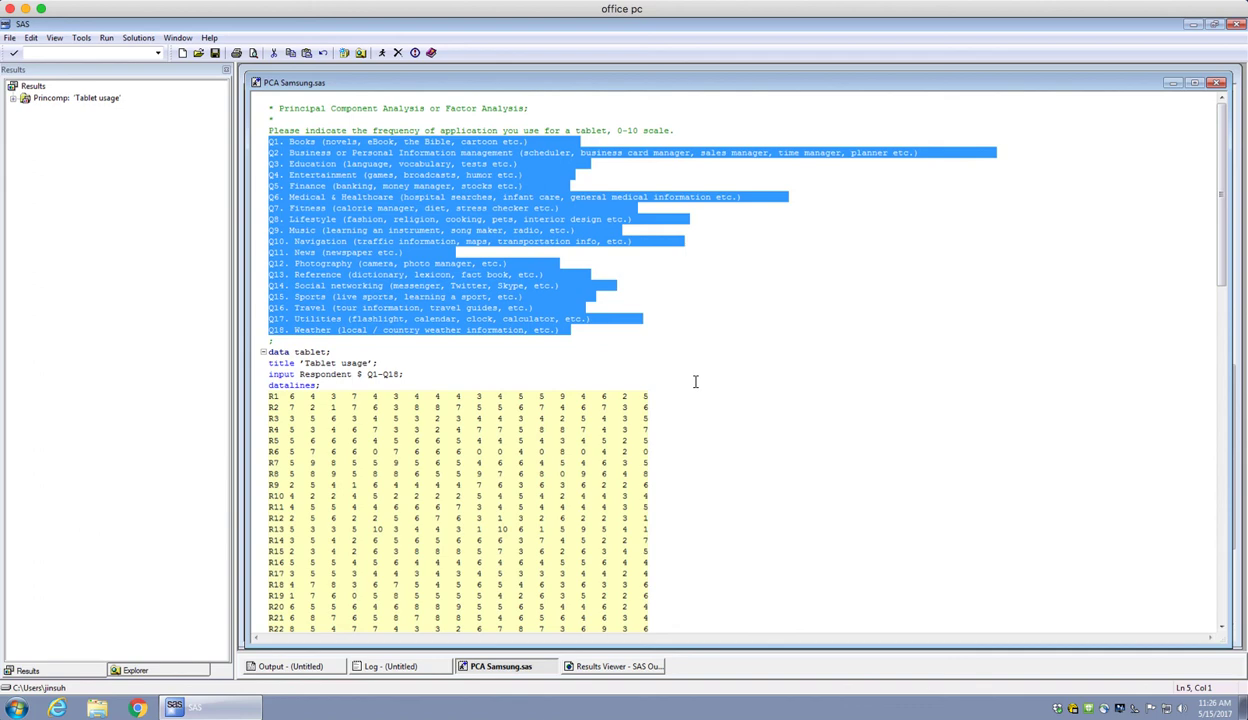
Step: Review the Scree Plot, Variance Explained plot and Eigenvectors table again, and return to the PCA Samsung.sas program with nothing selected
click(595, 668)
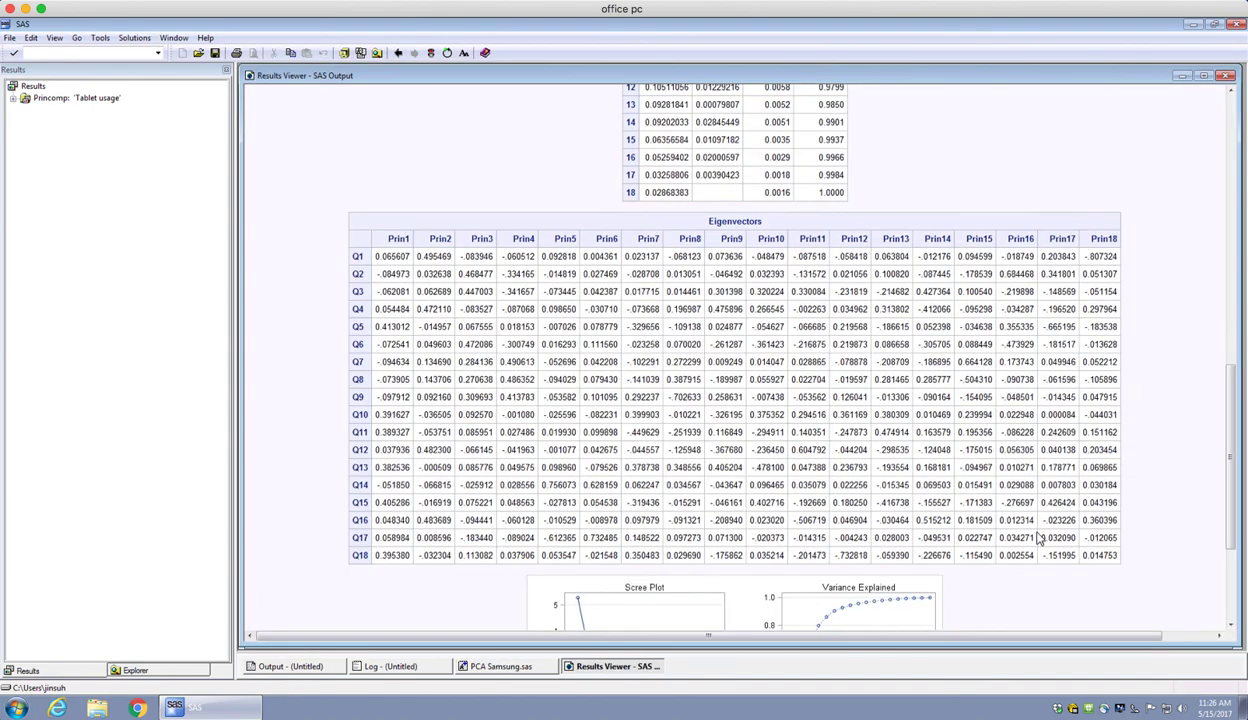
drag(1234, 527, 1234, 620)
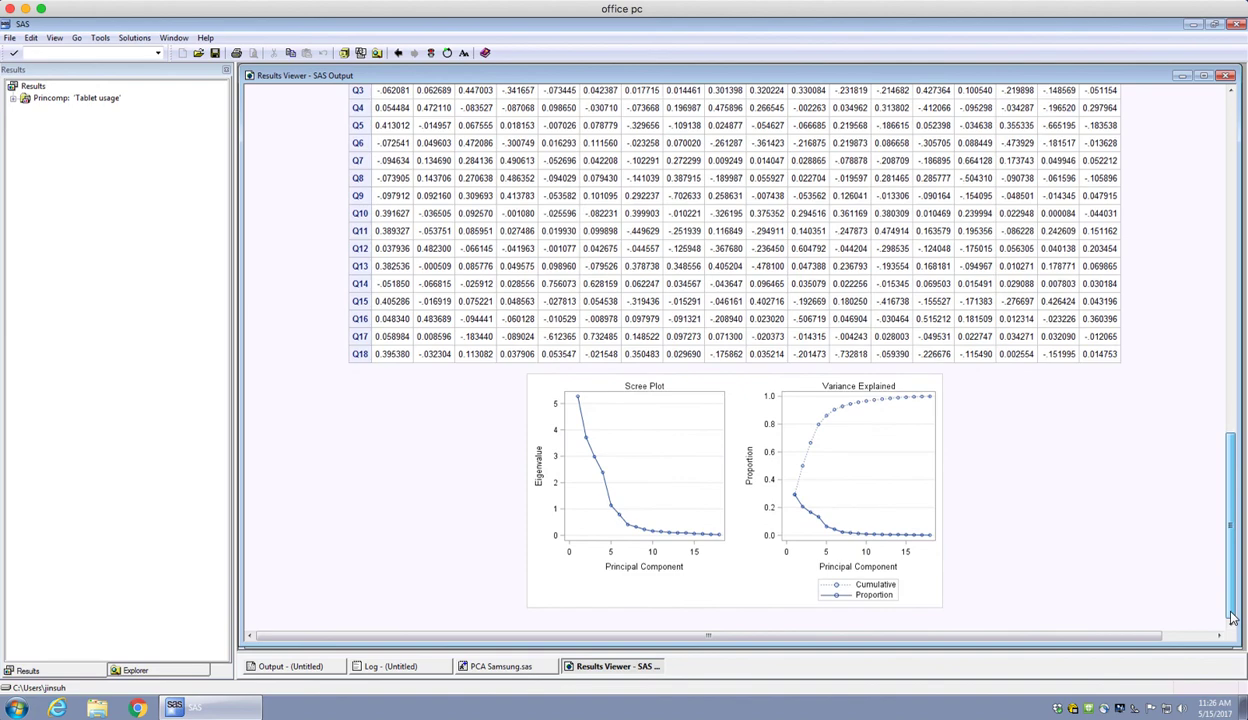
scroll(1197, 565, up, 5)
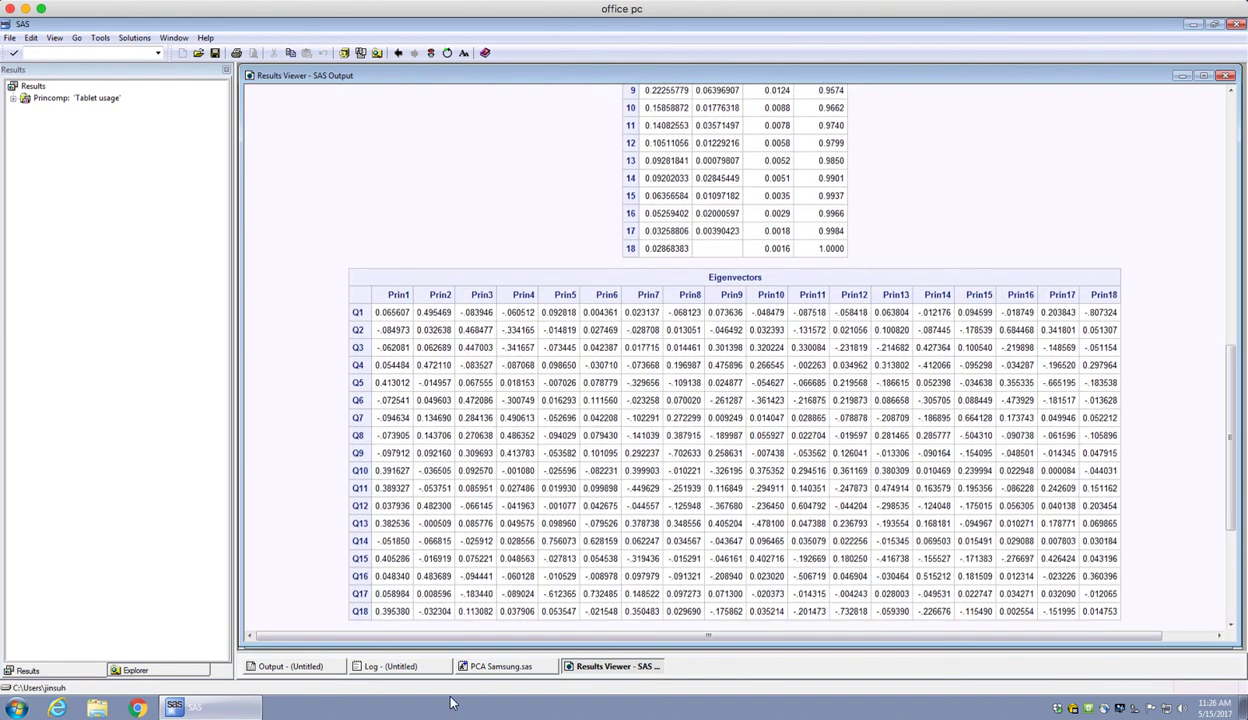
click(503, 666)
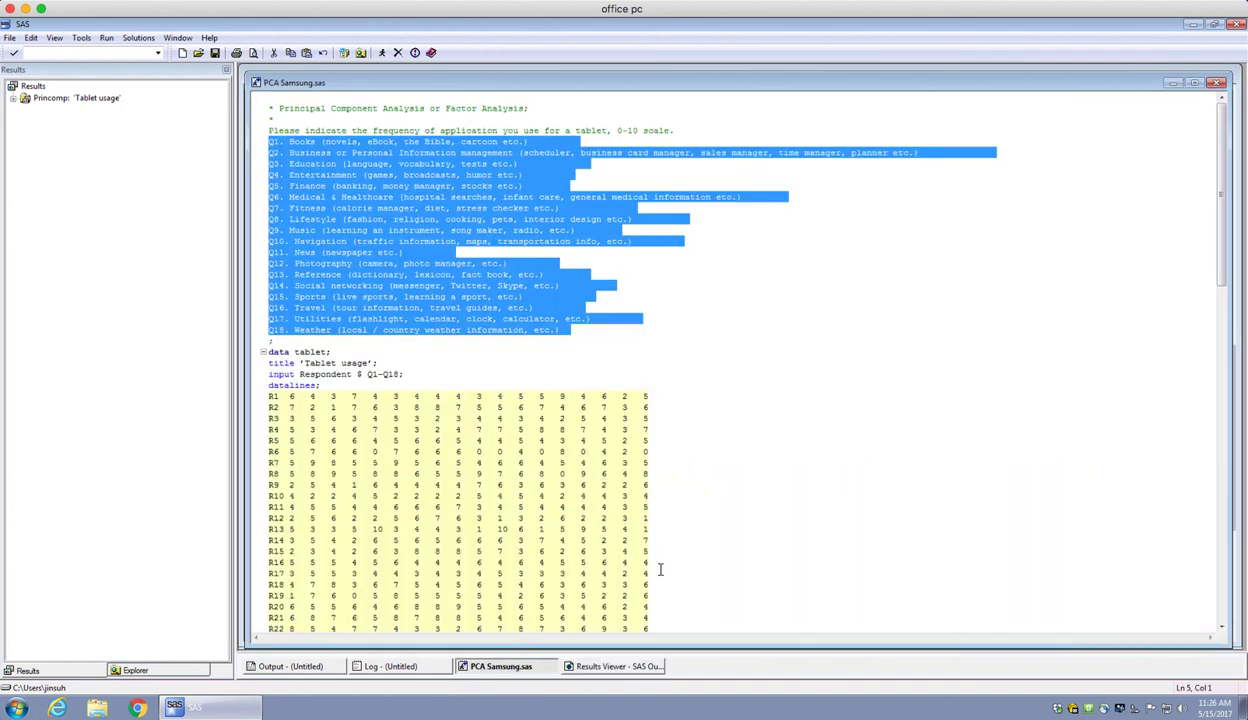
click(745, 565)
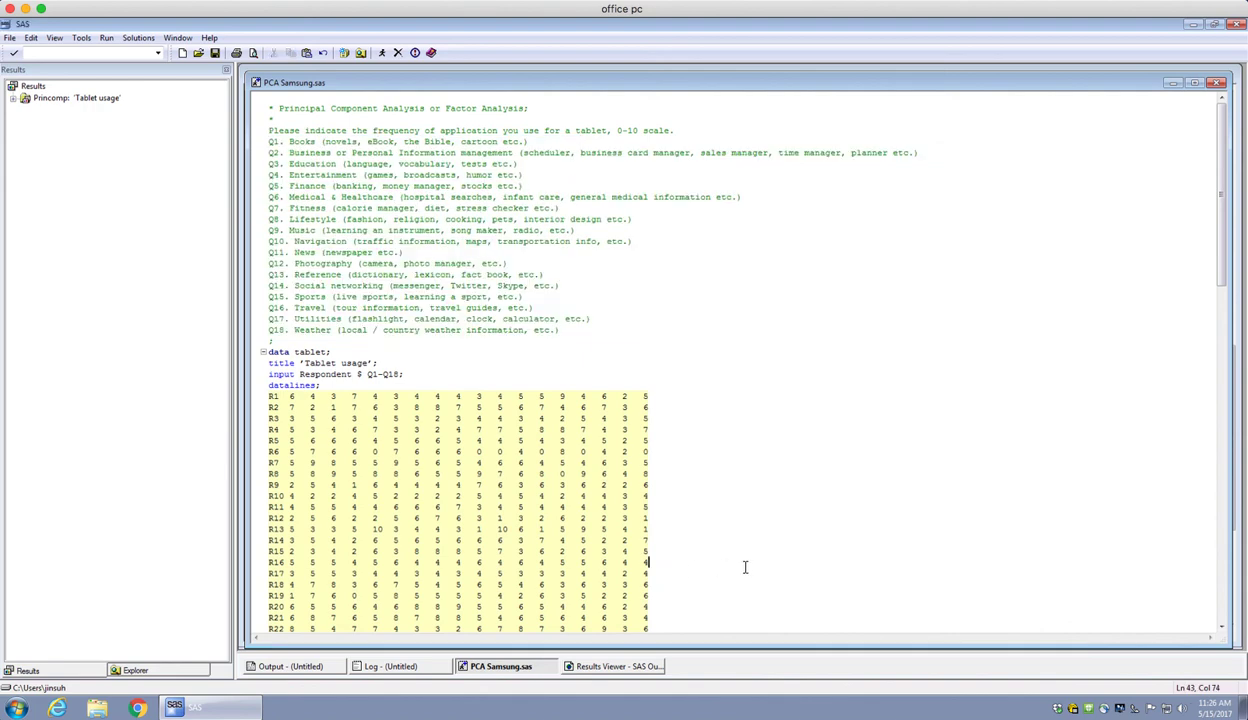